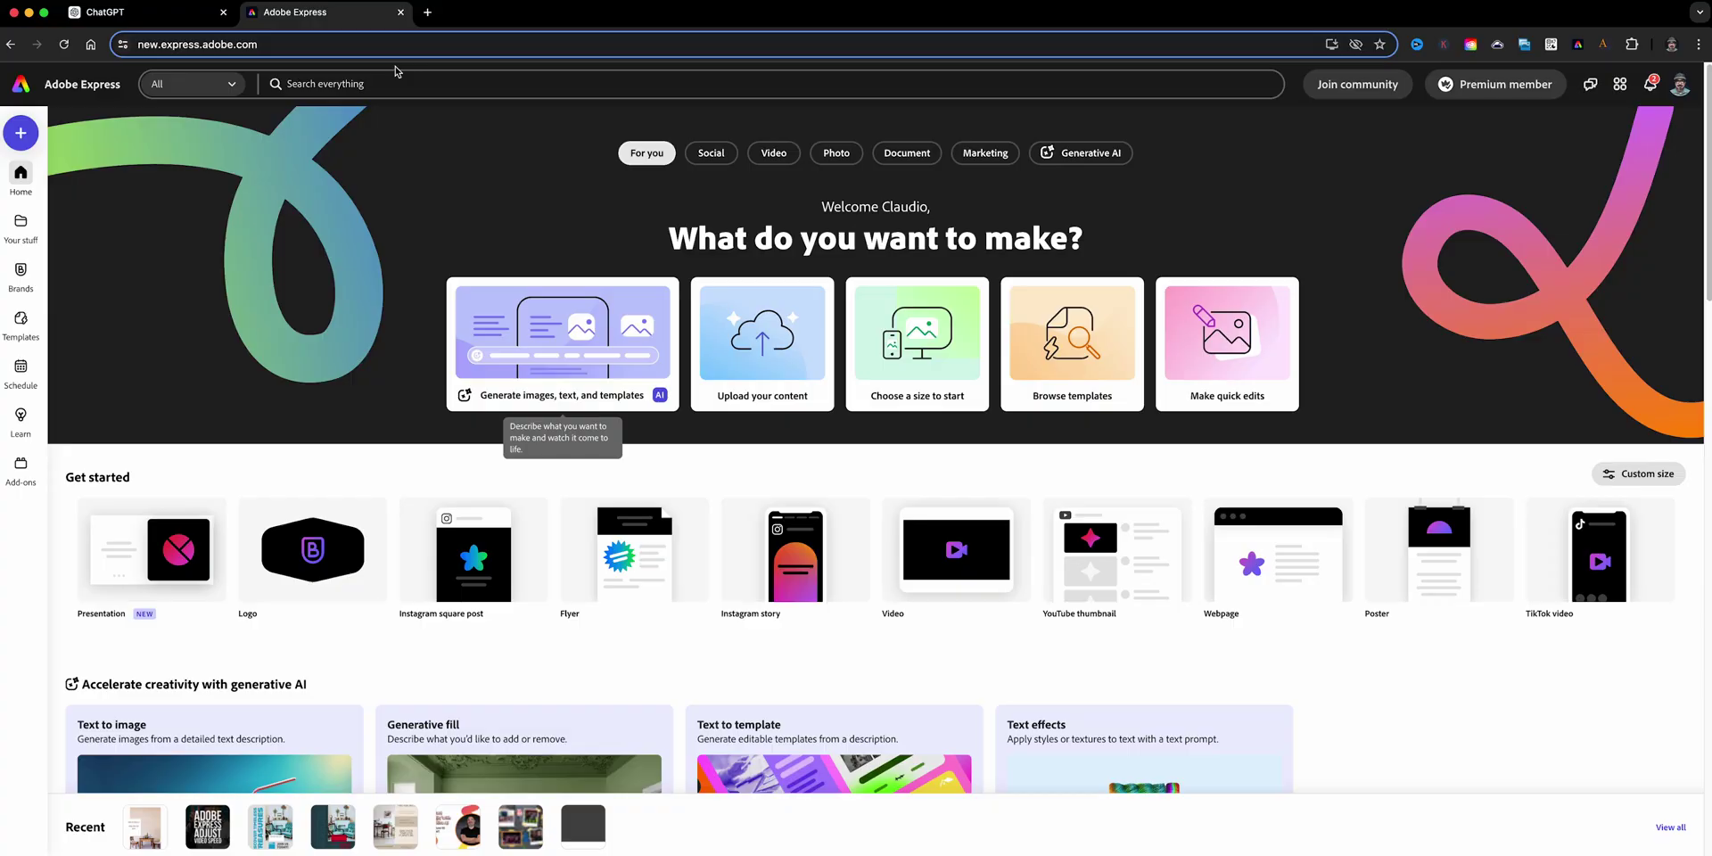
Step: Close the Adobe Express tab and open the Adobe Express GPT from the ChatGPT sidebar
click(400, 12)
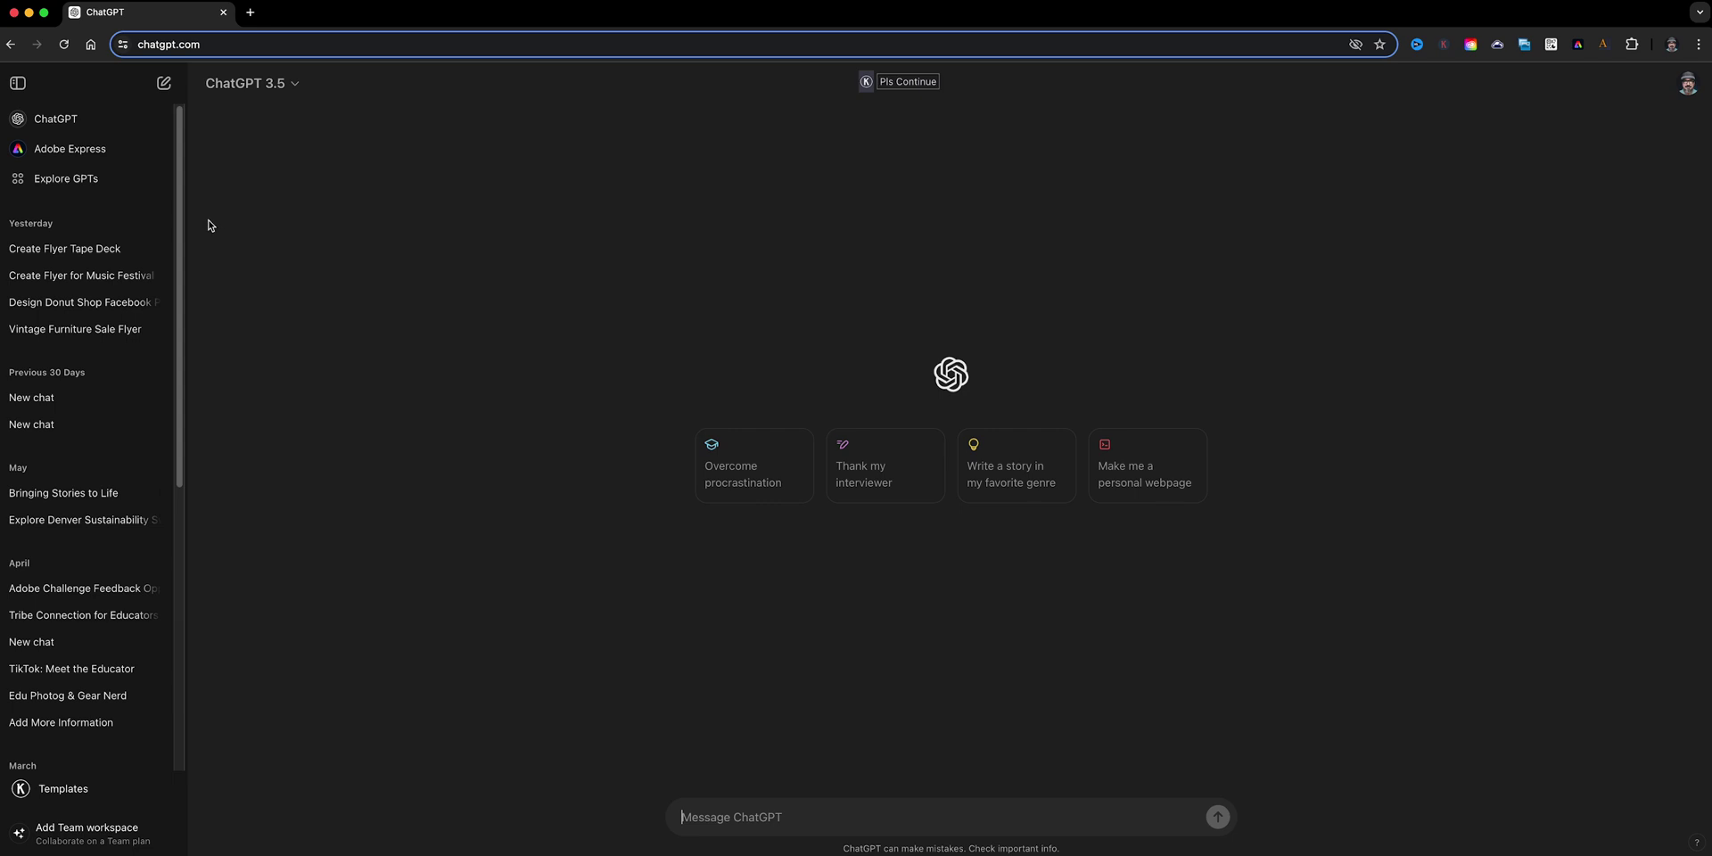
click(105, 159)
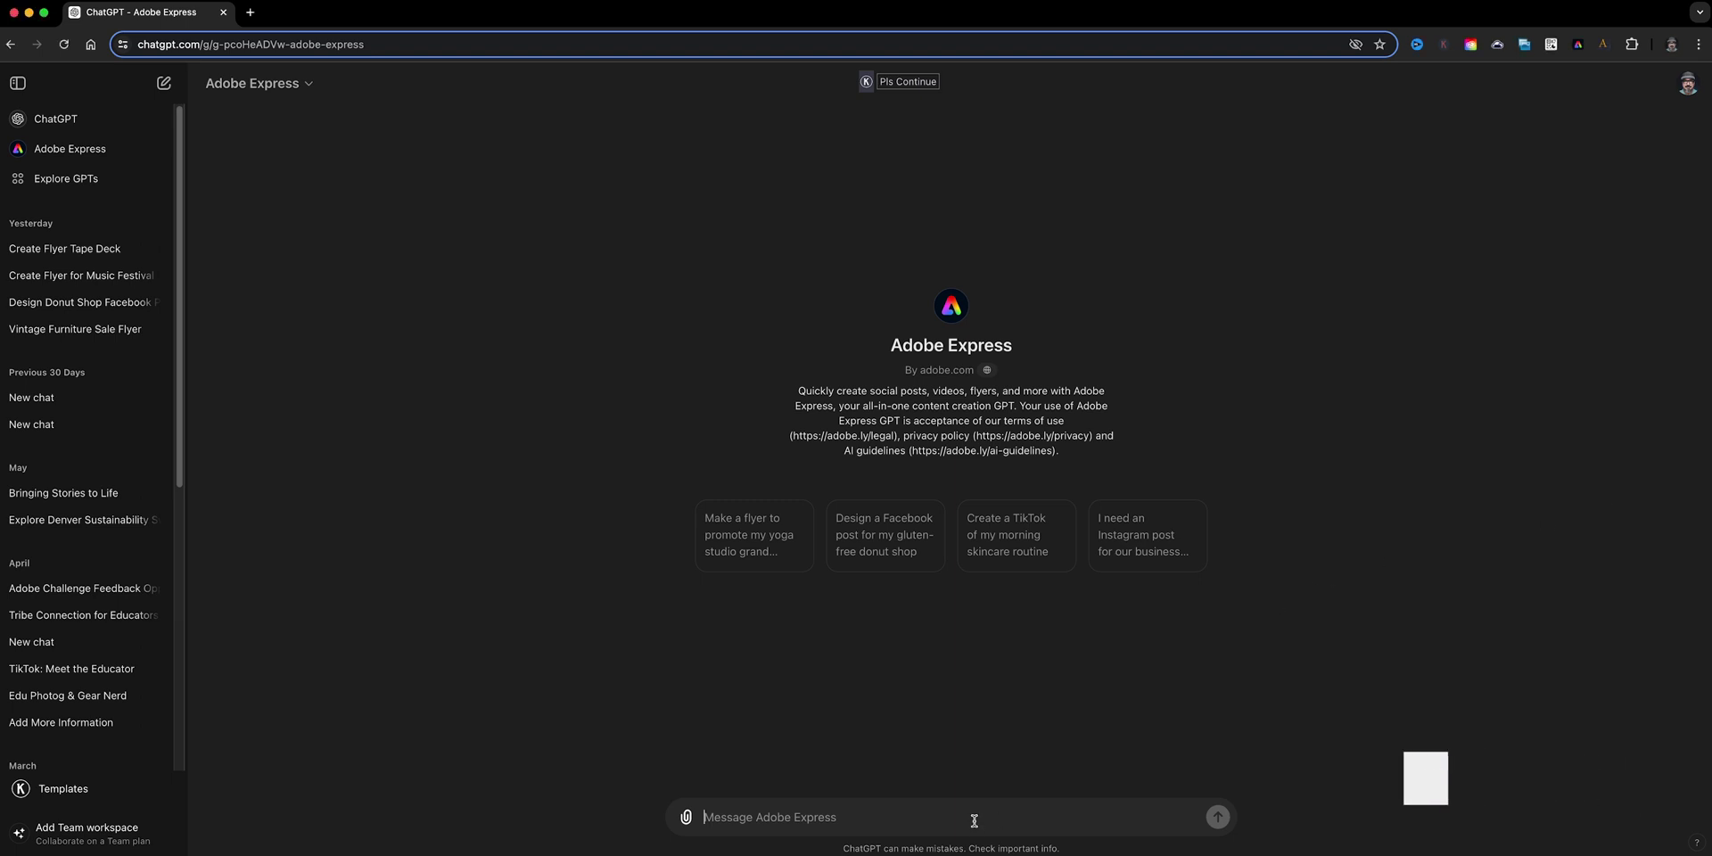
Step: Paste the Tape Deck 80's Music Festival flyer request into the Adobe Express GPT and send it
click(974, 815)
text(Create a flyer for music festival called "Tape Deck 80’s Music Festival" taking place Saturday July 27 8pm-11pm with location 123 Street Anytown, US 45678 with 1980’s decade style colors)
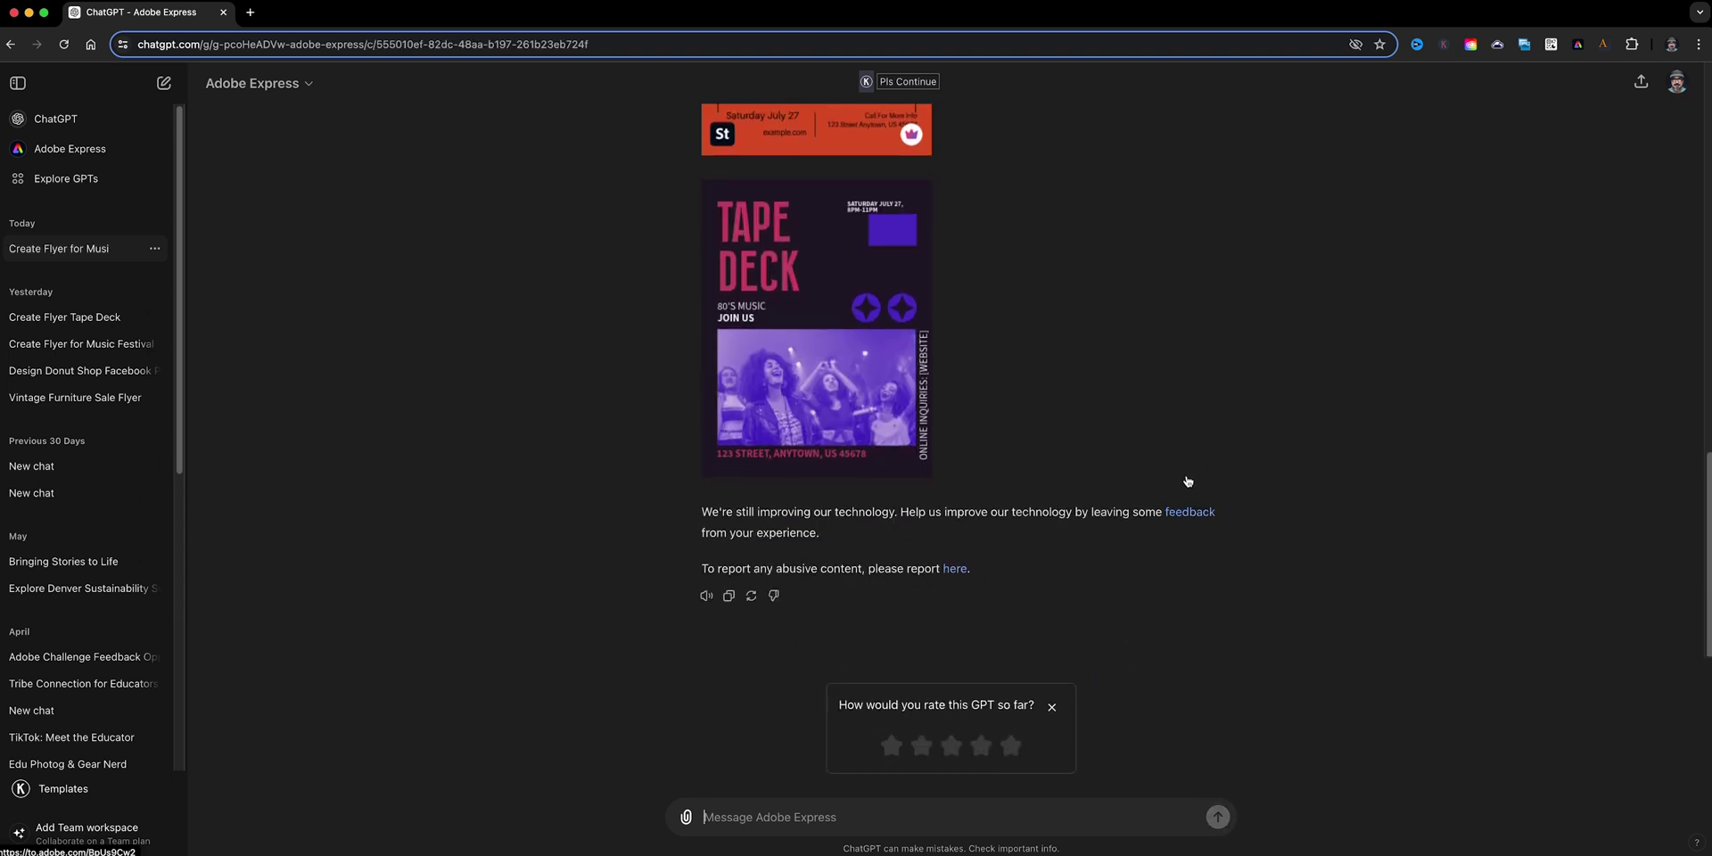
scroll(1188, 481, up, 5)
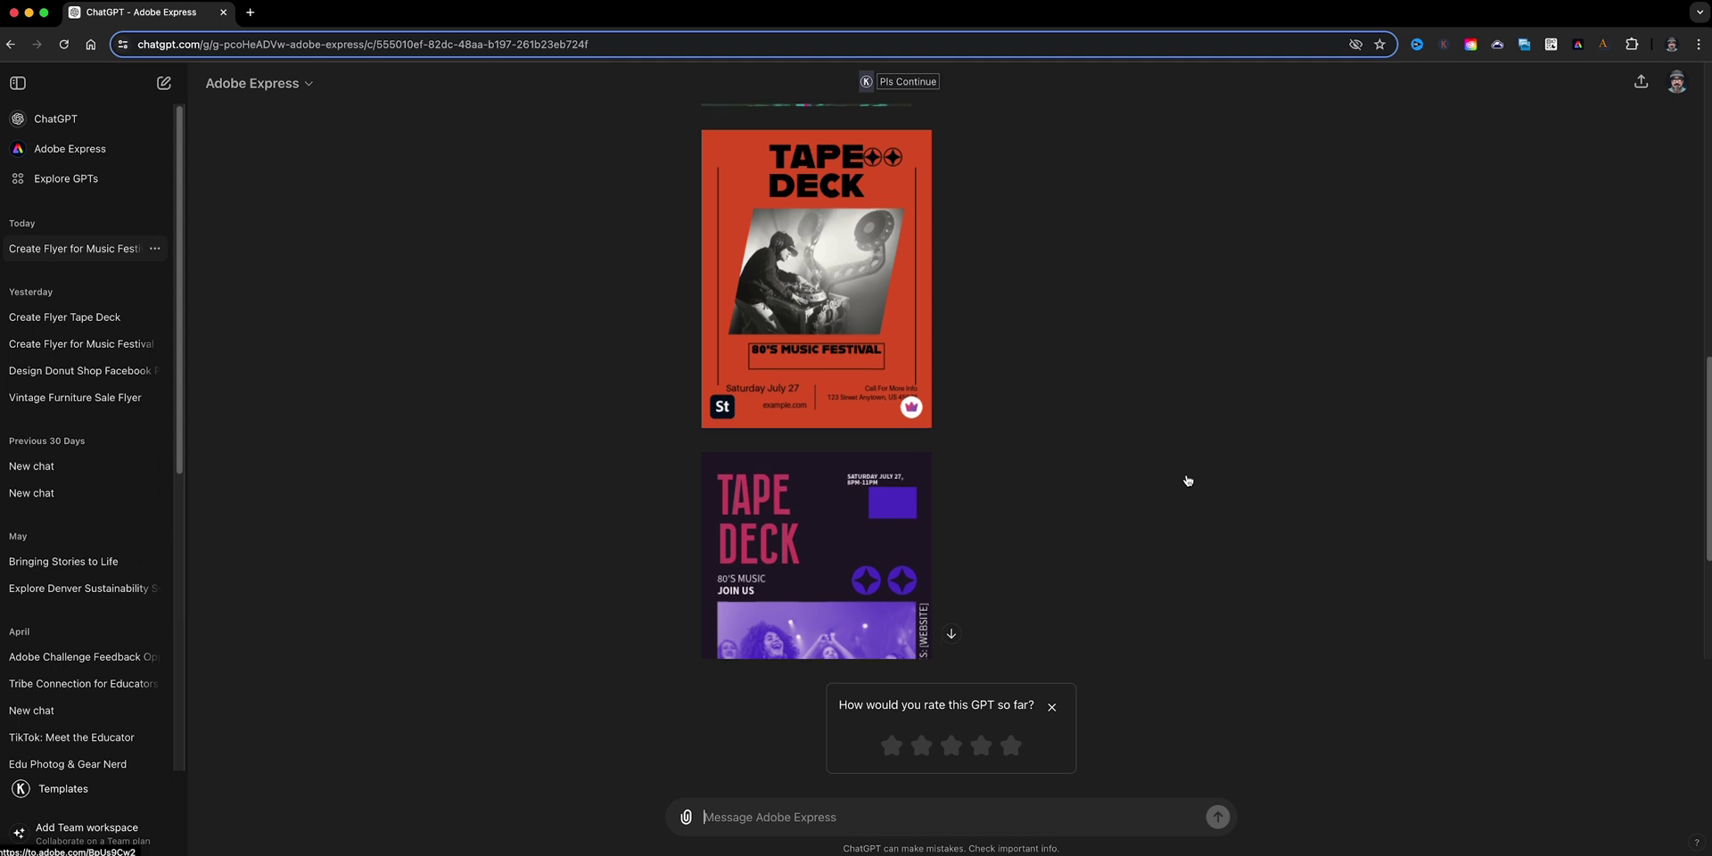
scroll(1182, 480, up, 5)
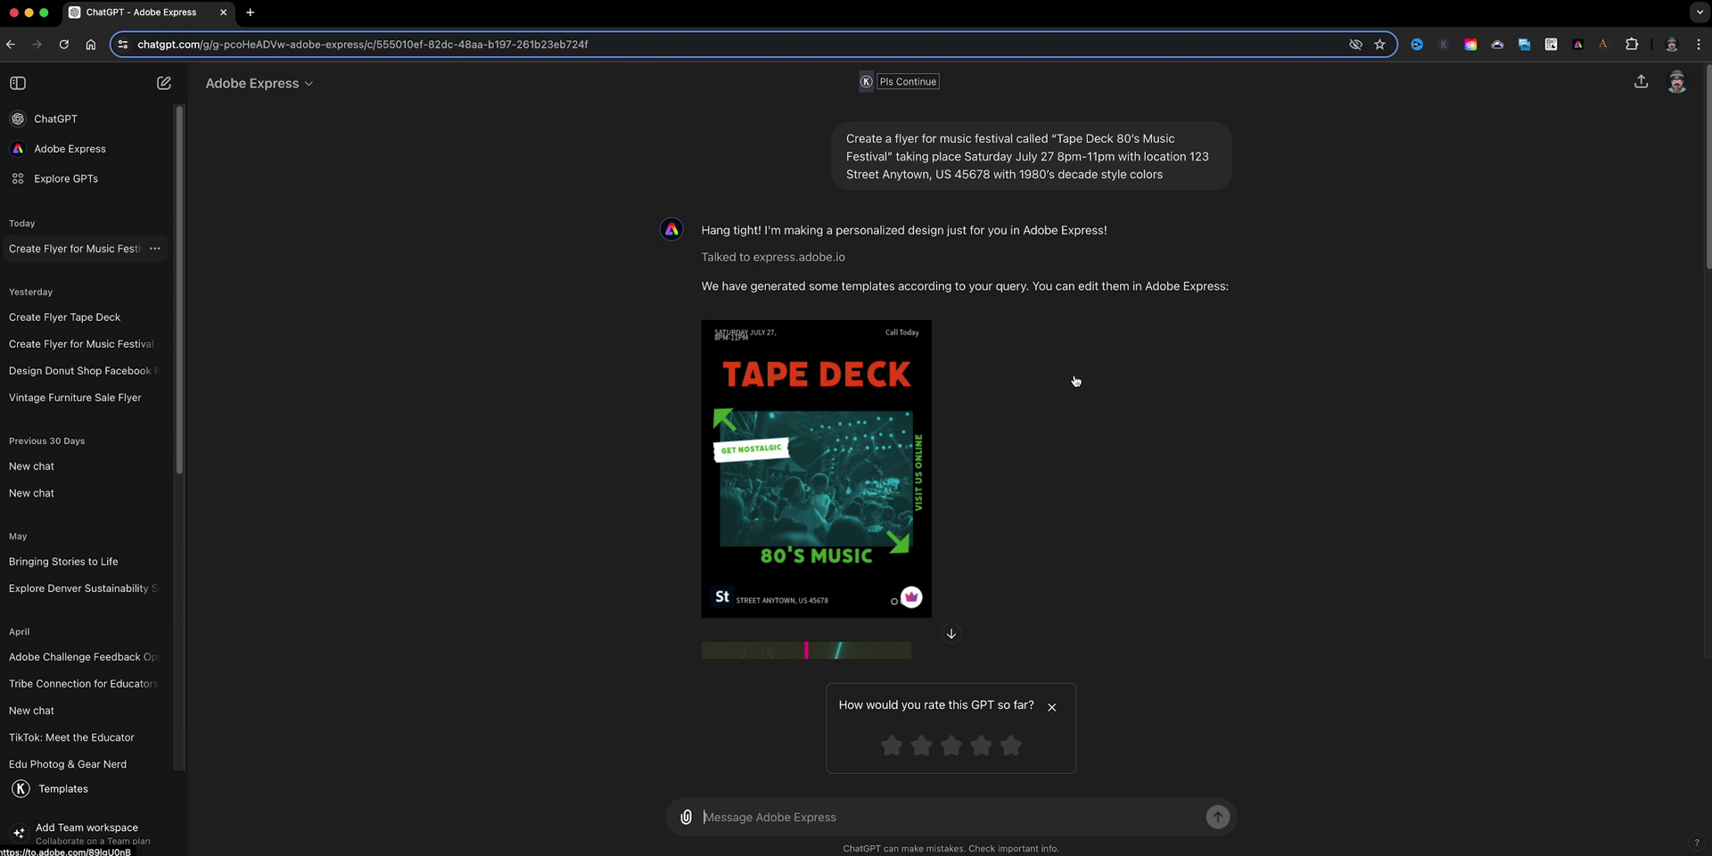
scroll(1066, 416, down, 5)
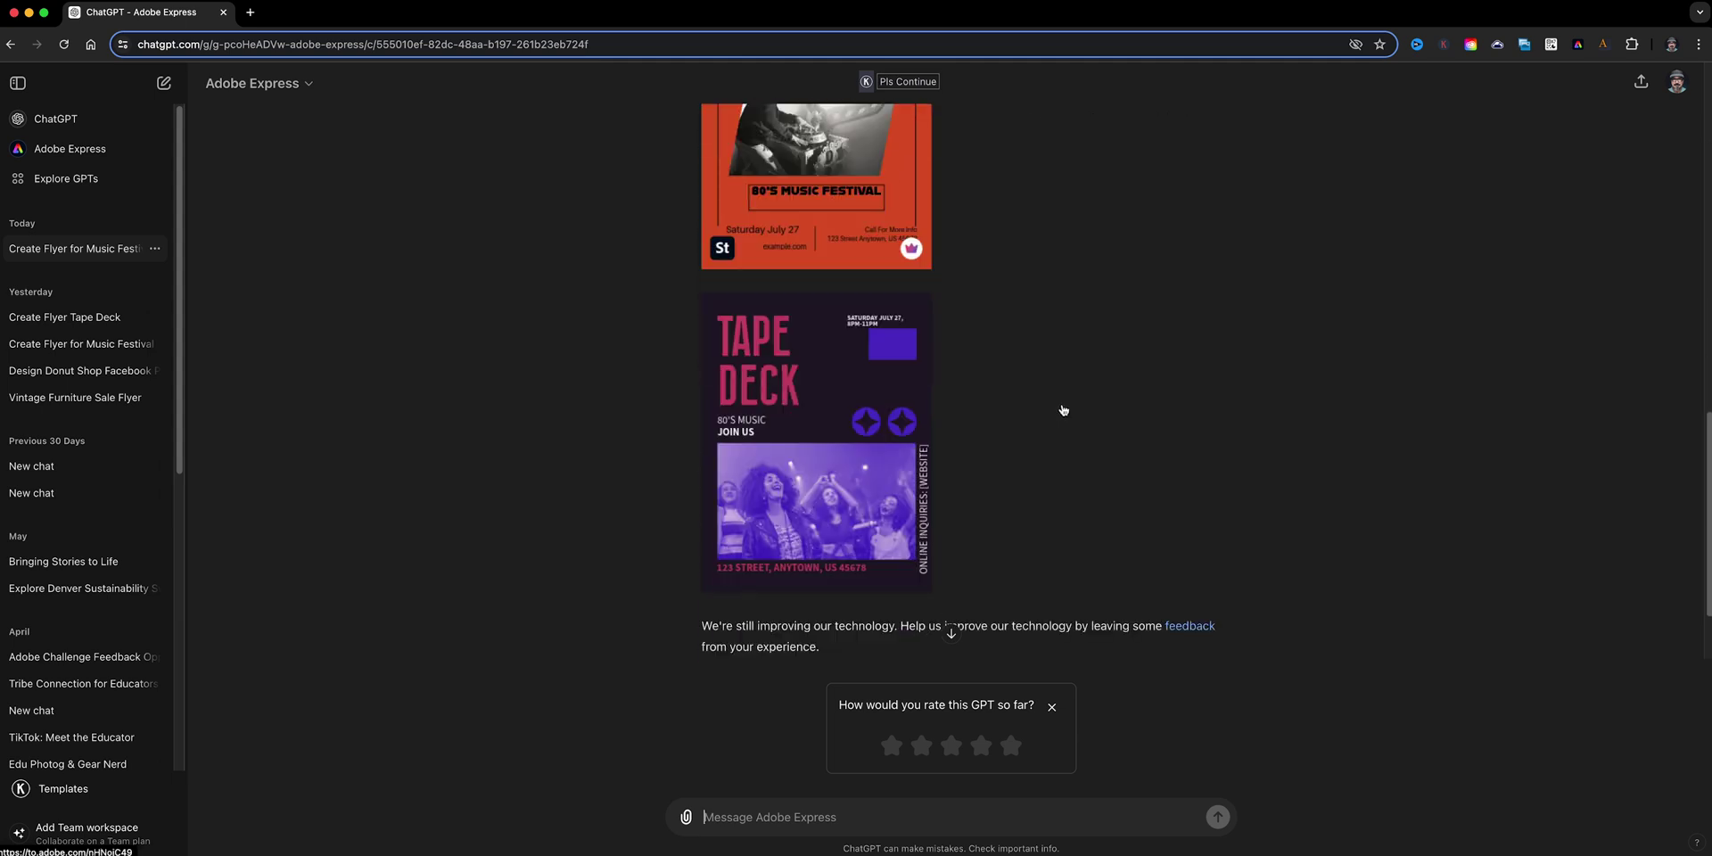
scroll(1053, 412, down, 1)
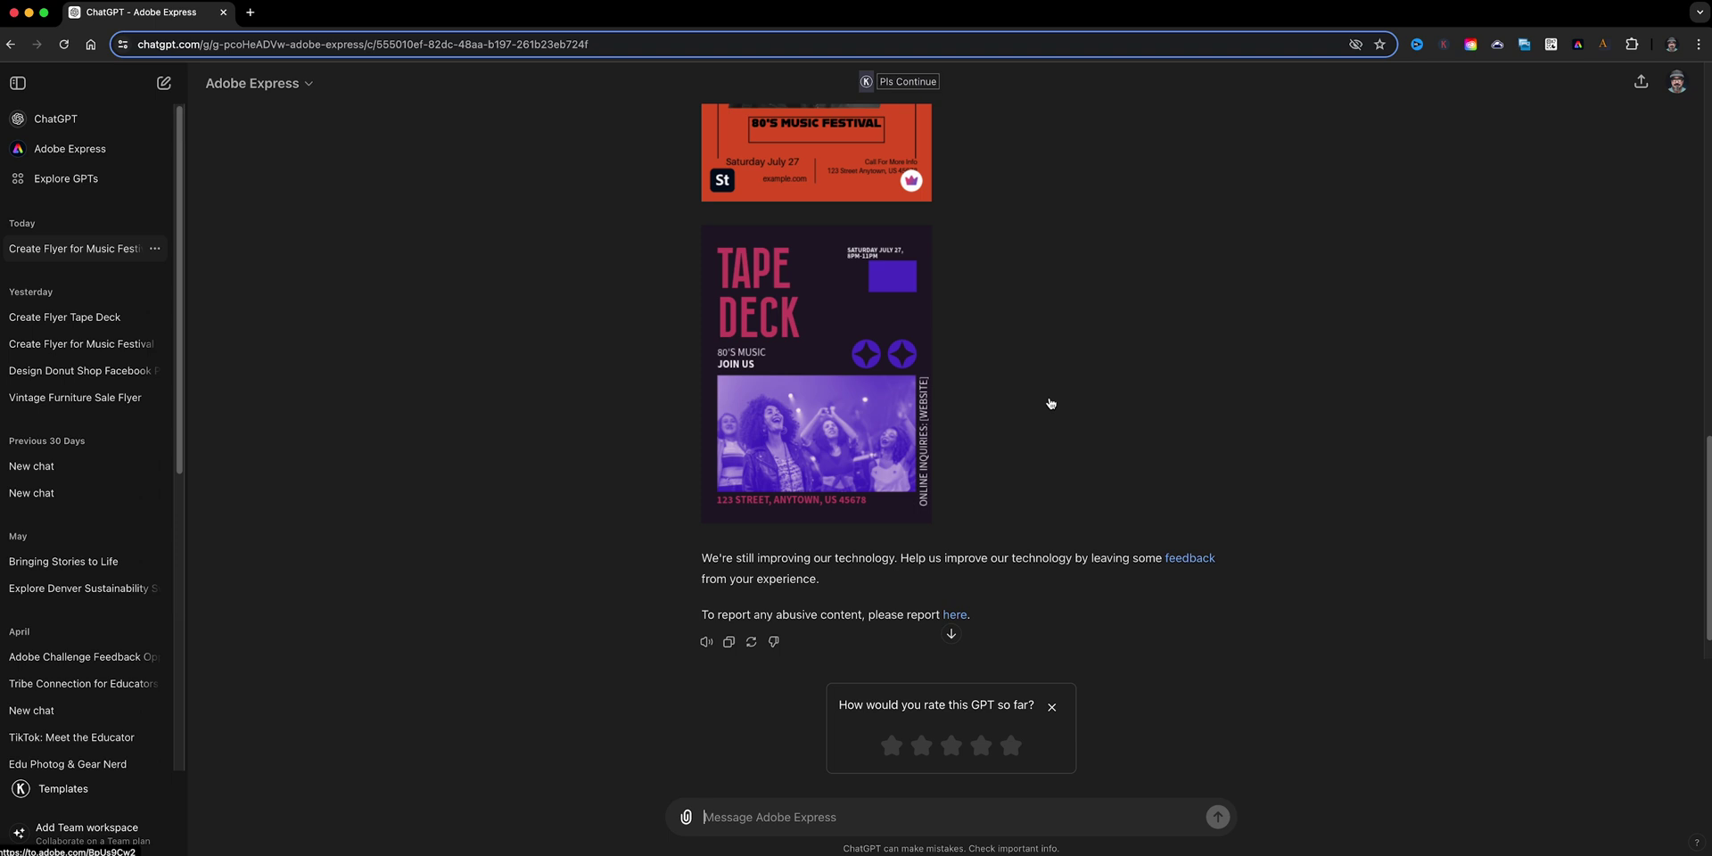
scroll(1050, 403, up, 10)
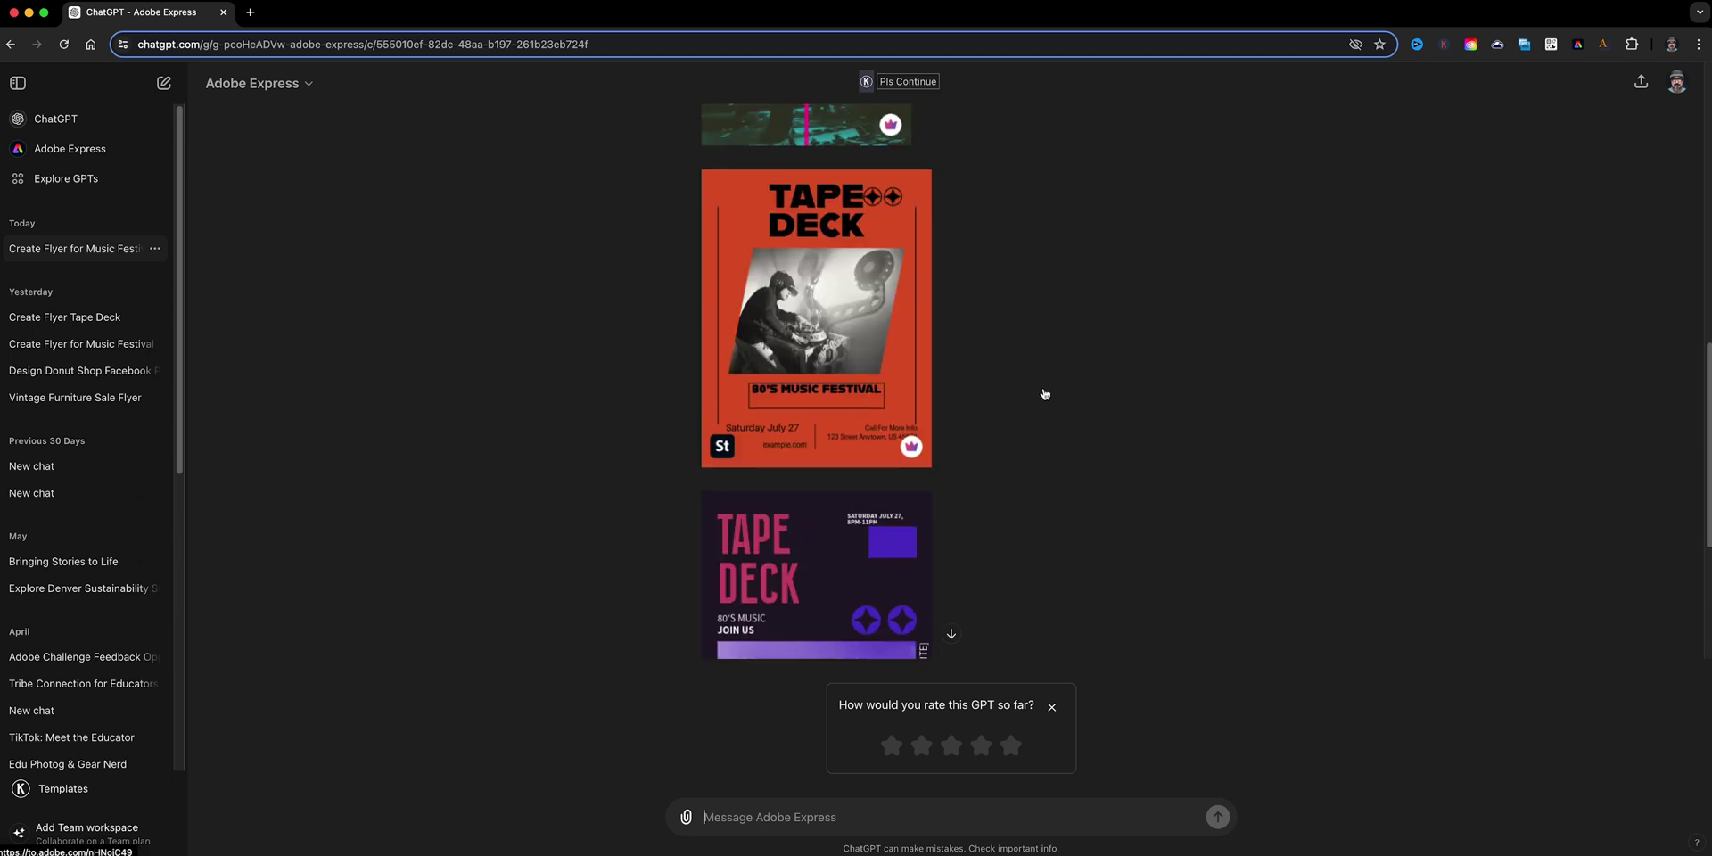
scroll(1044, 393, up, 3)
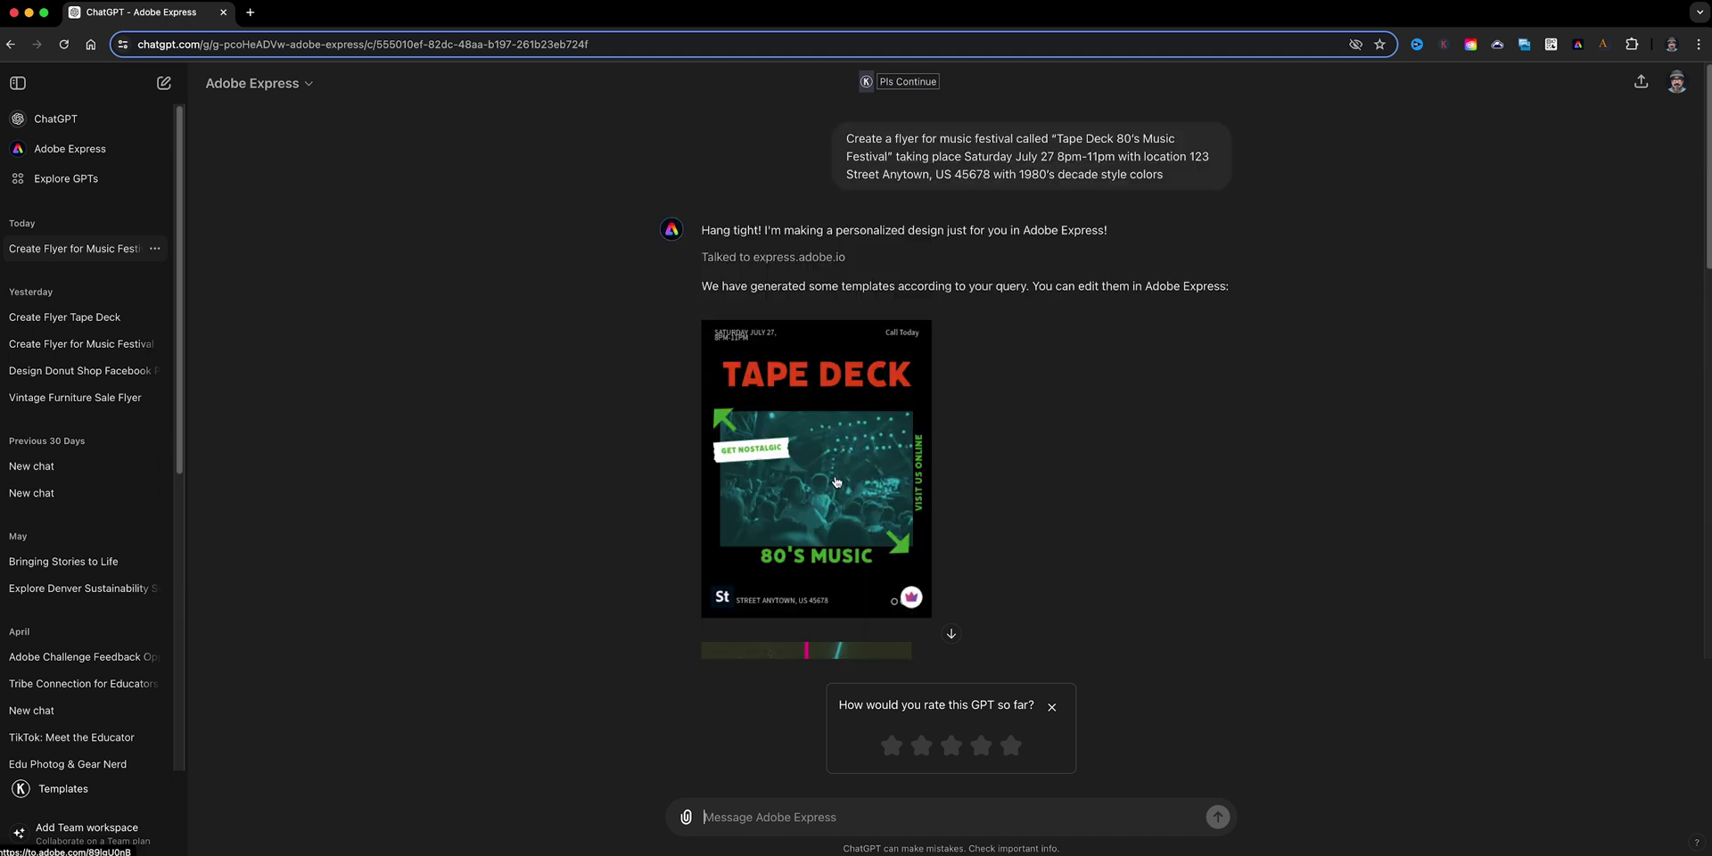
click(837, 482)
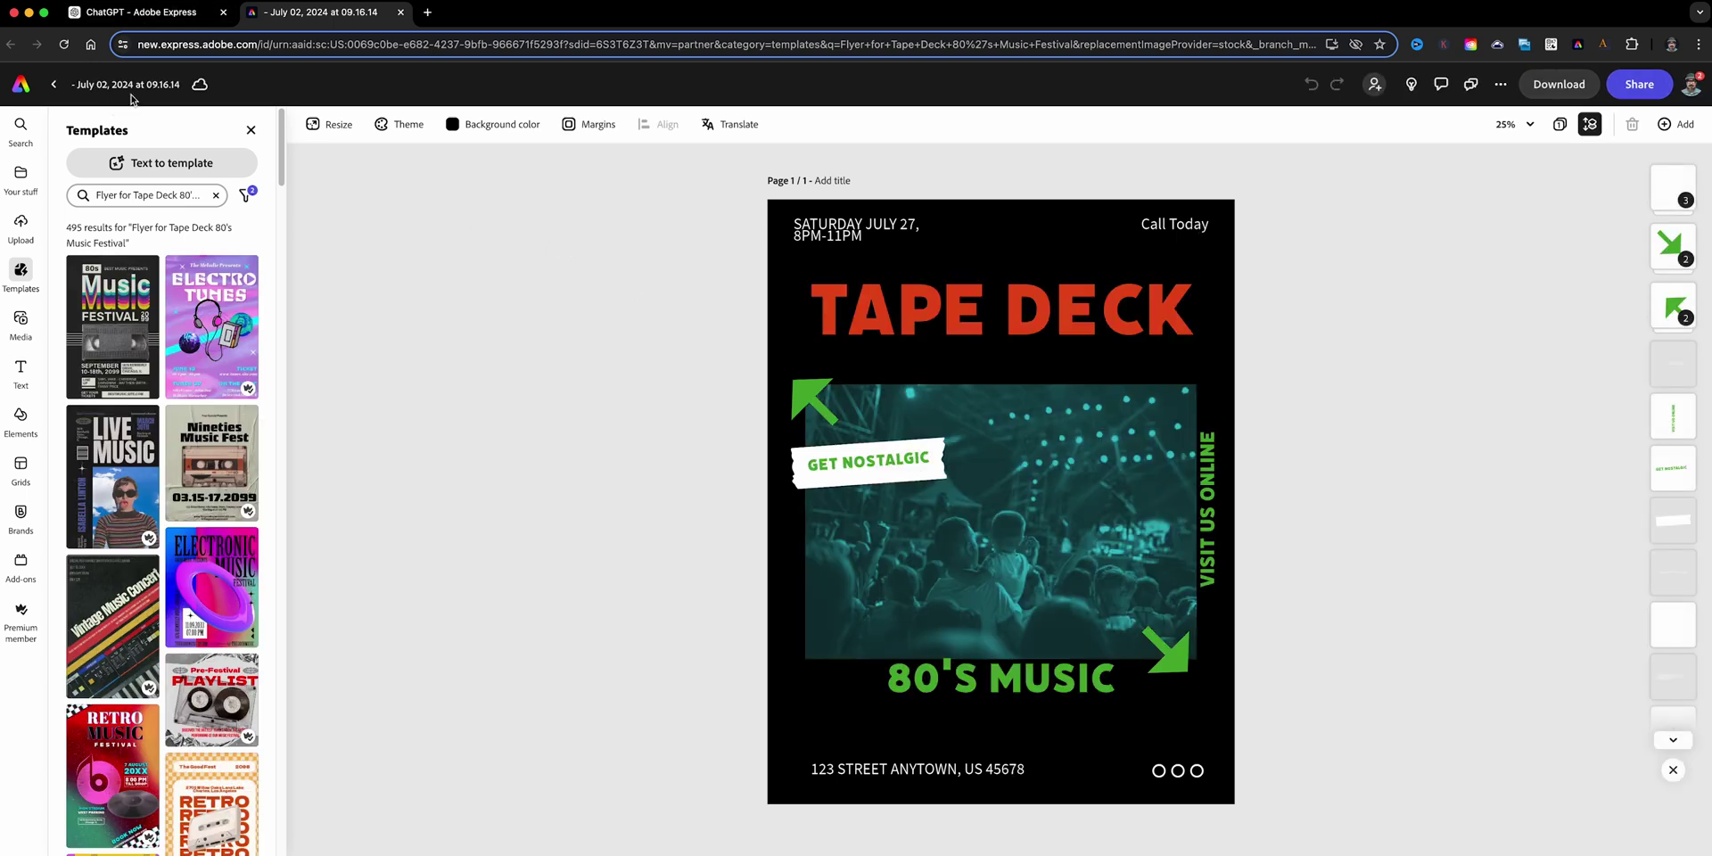
Step: Rename the project to 'TAPE DECK FESTIVAL' and select the Call Today text
click(143, 84)
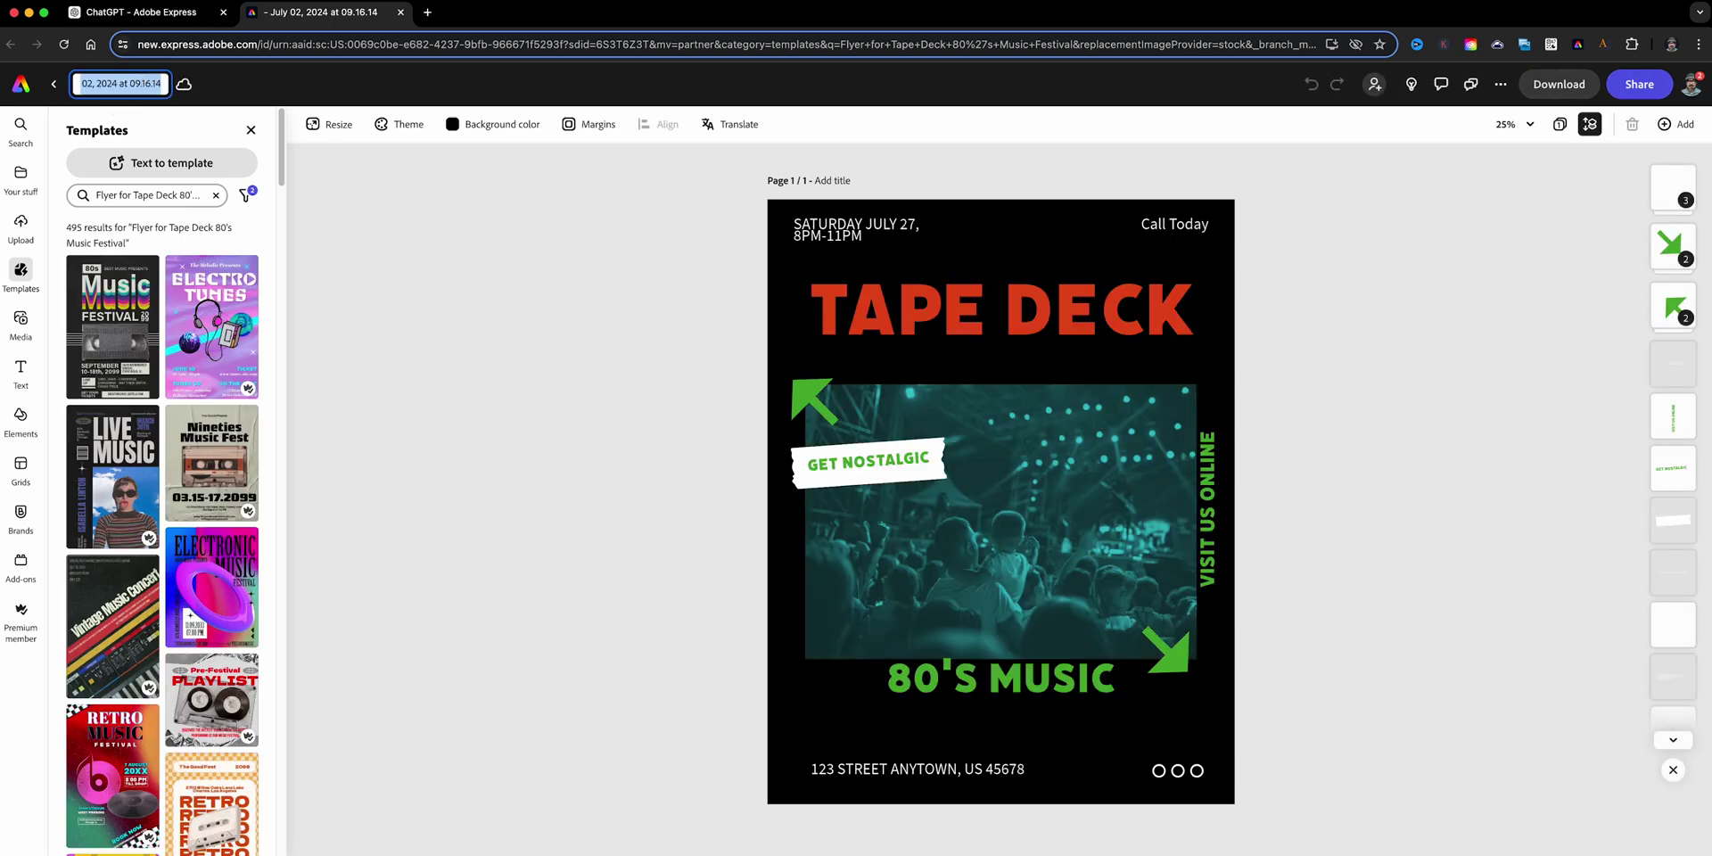
text(TAPE DECK F)
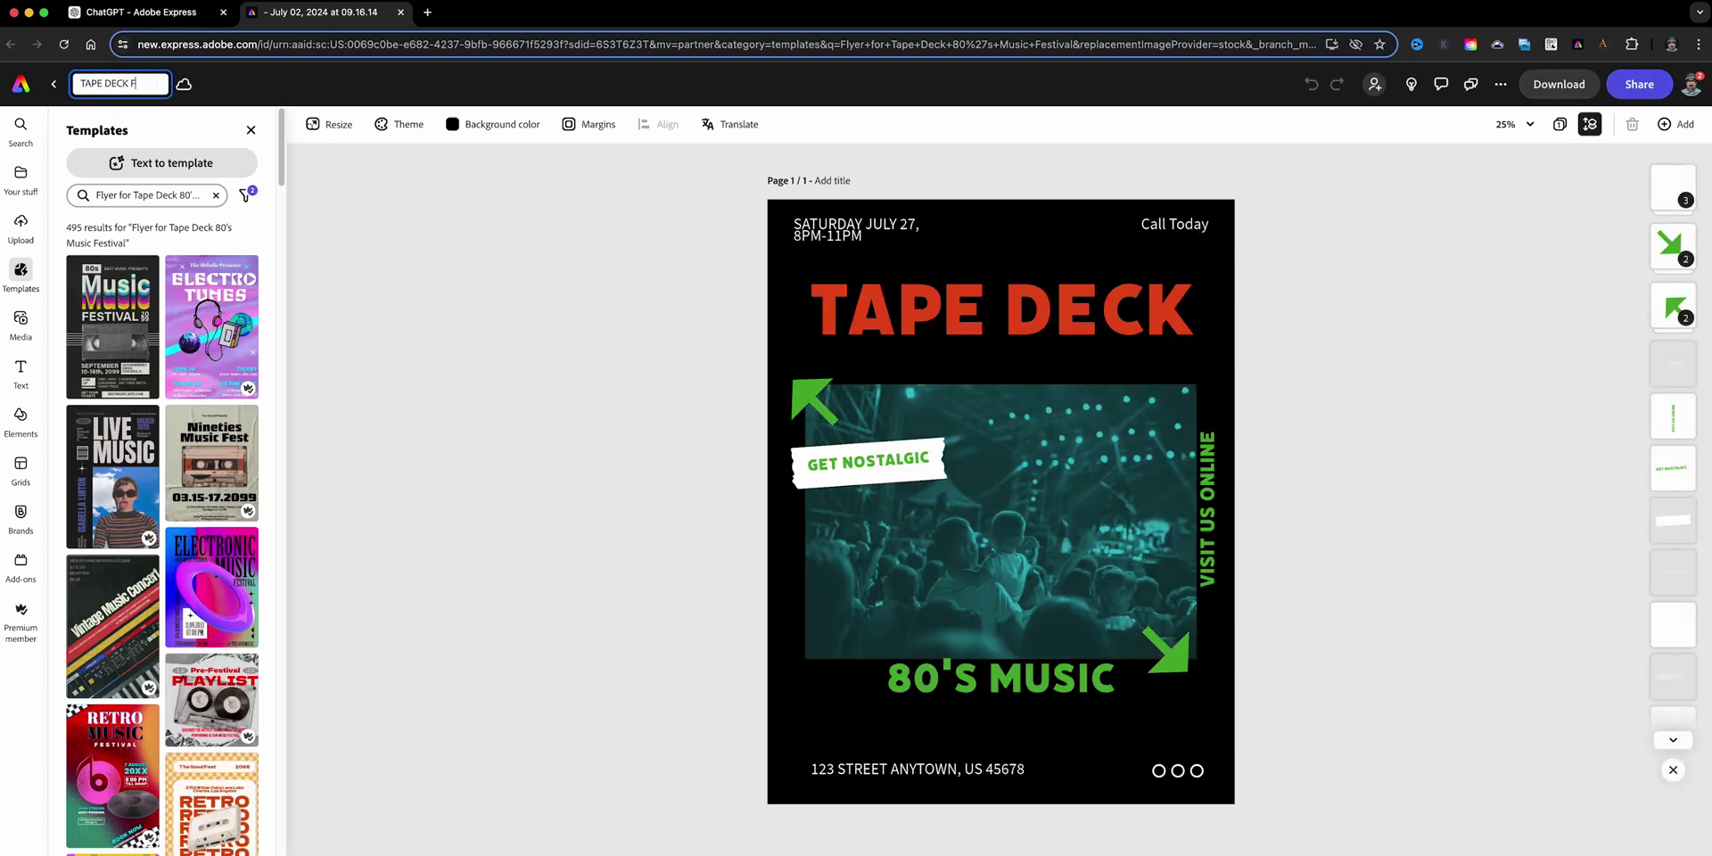
text(ESTIVCAL)
key(BackSpace)
key(BackSpace)
key(BackSpace)
click(1323, 403)
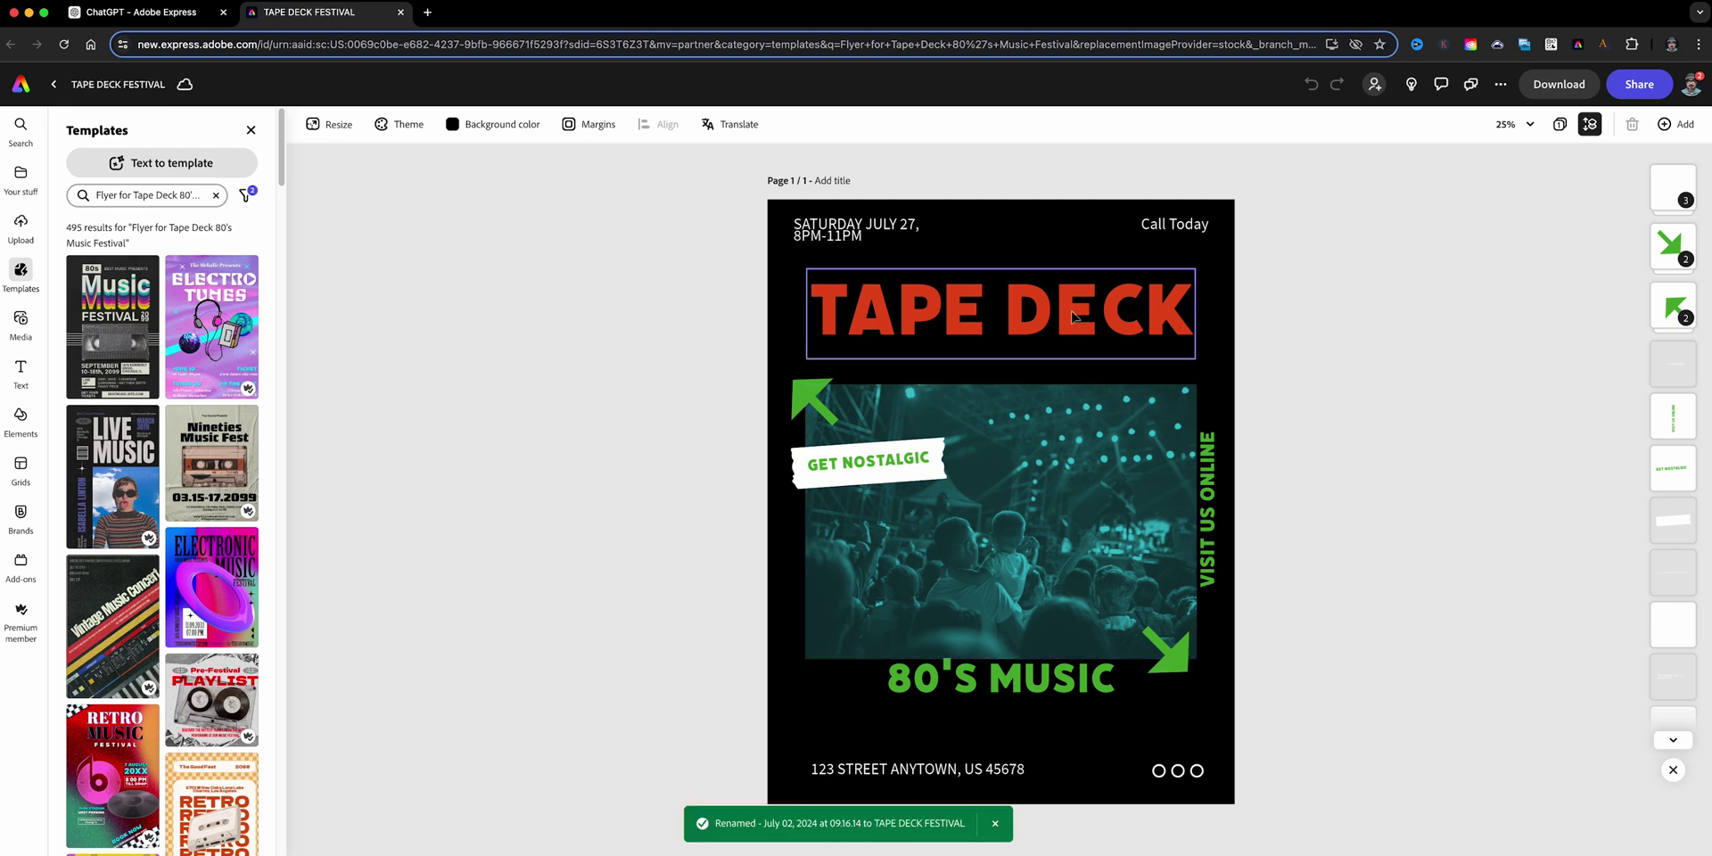
click(1191, 233)
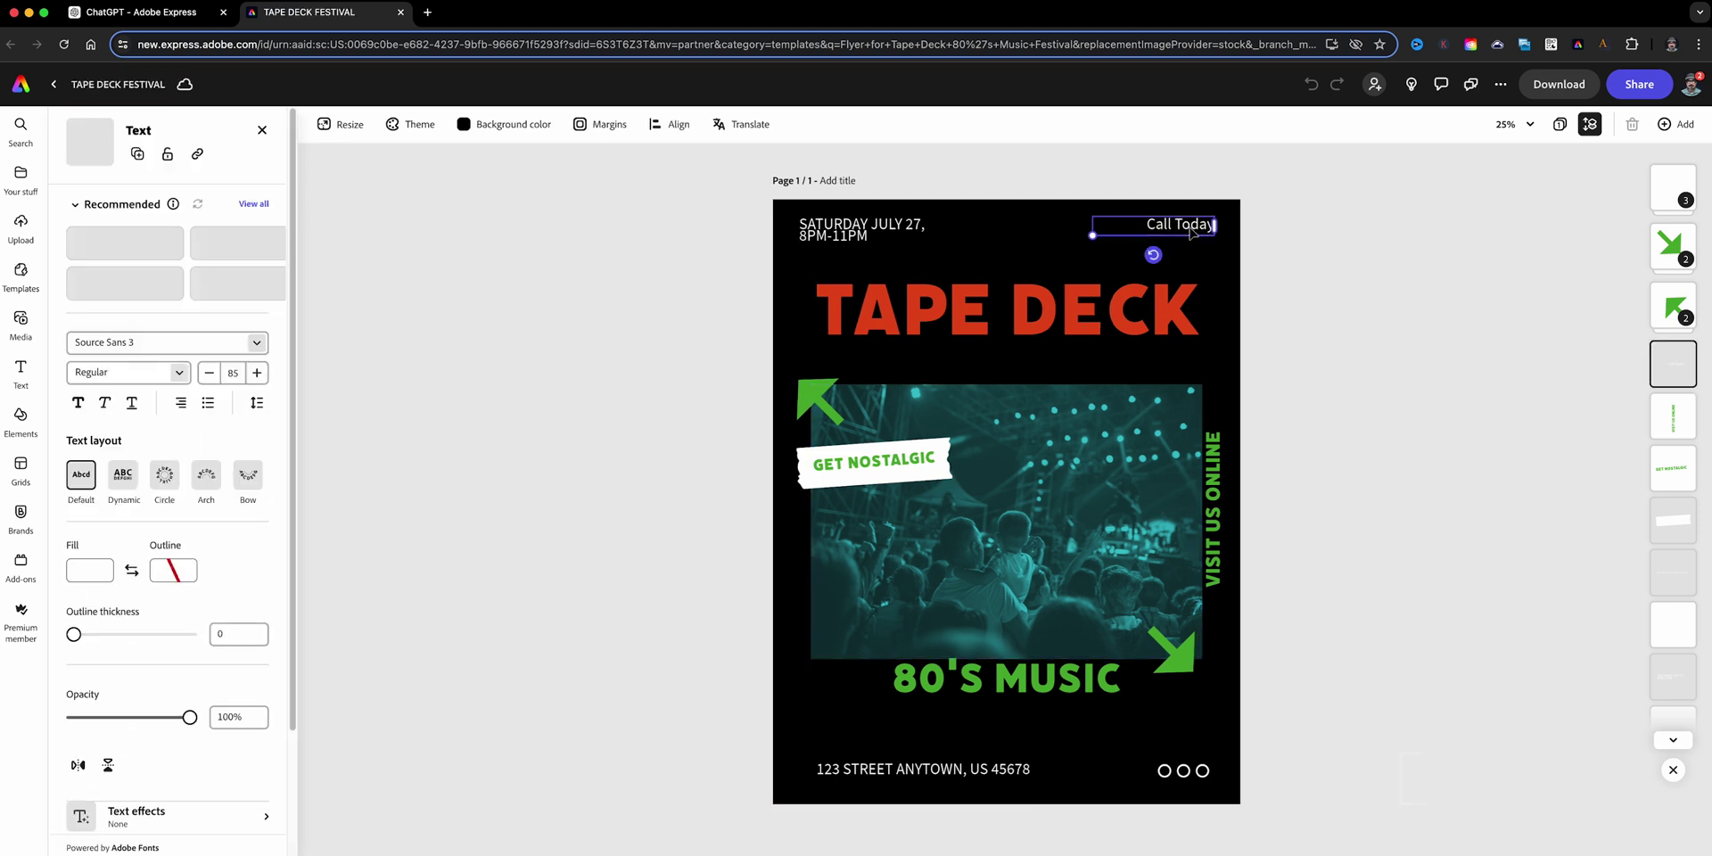
key(Delete)
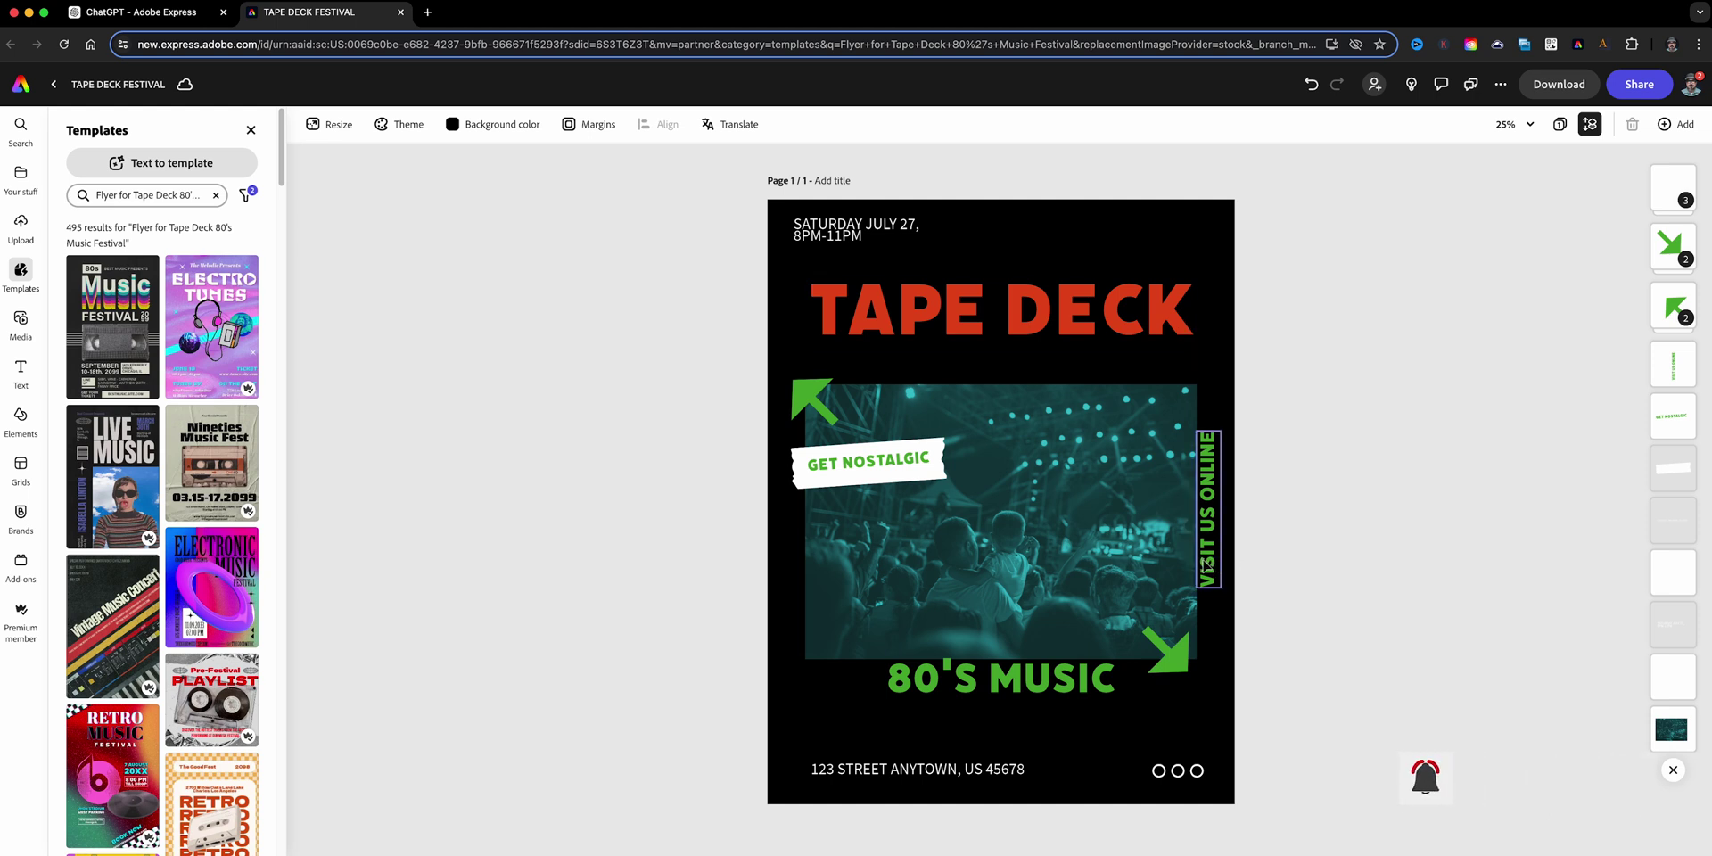
click(1205, 560)
double_click(1205, 560)
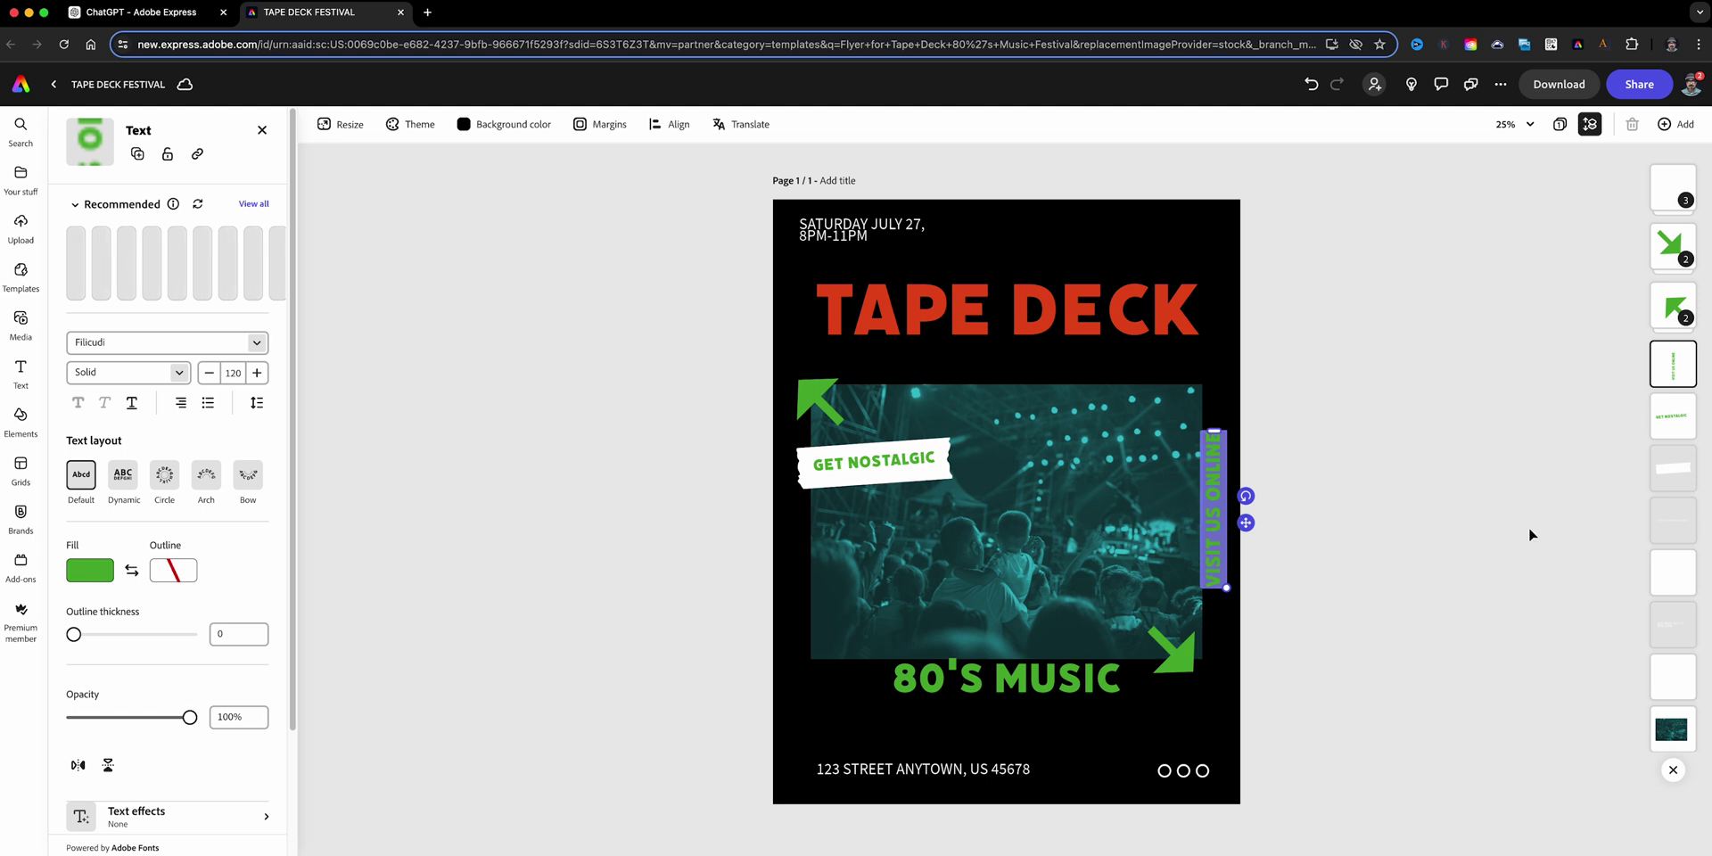
text(WWW.T)
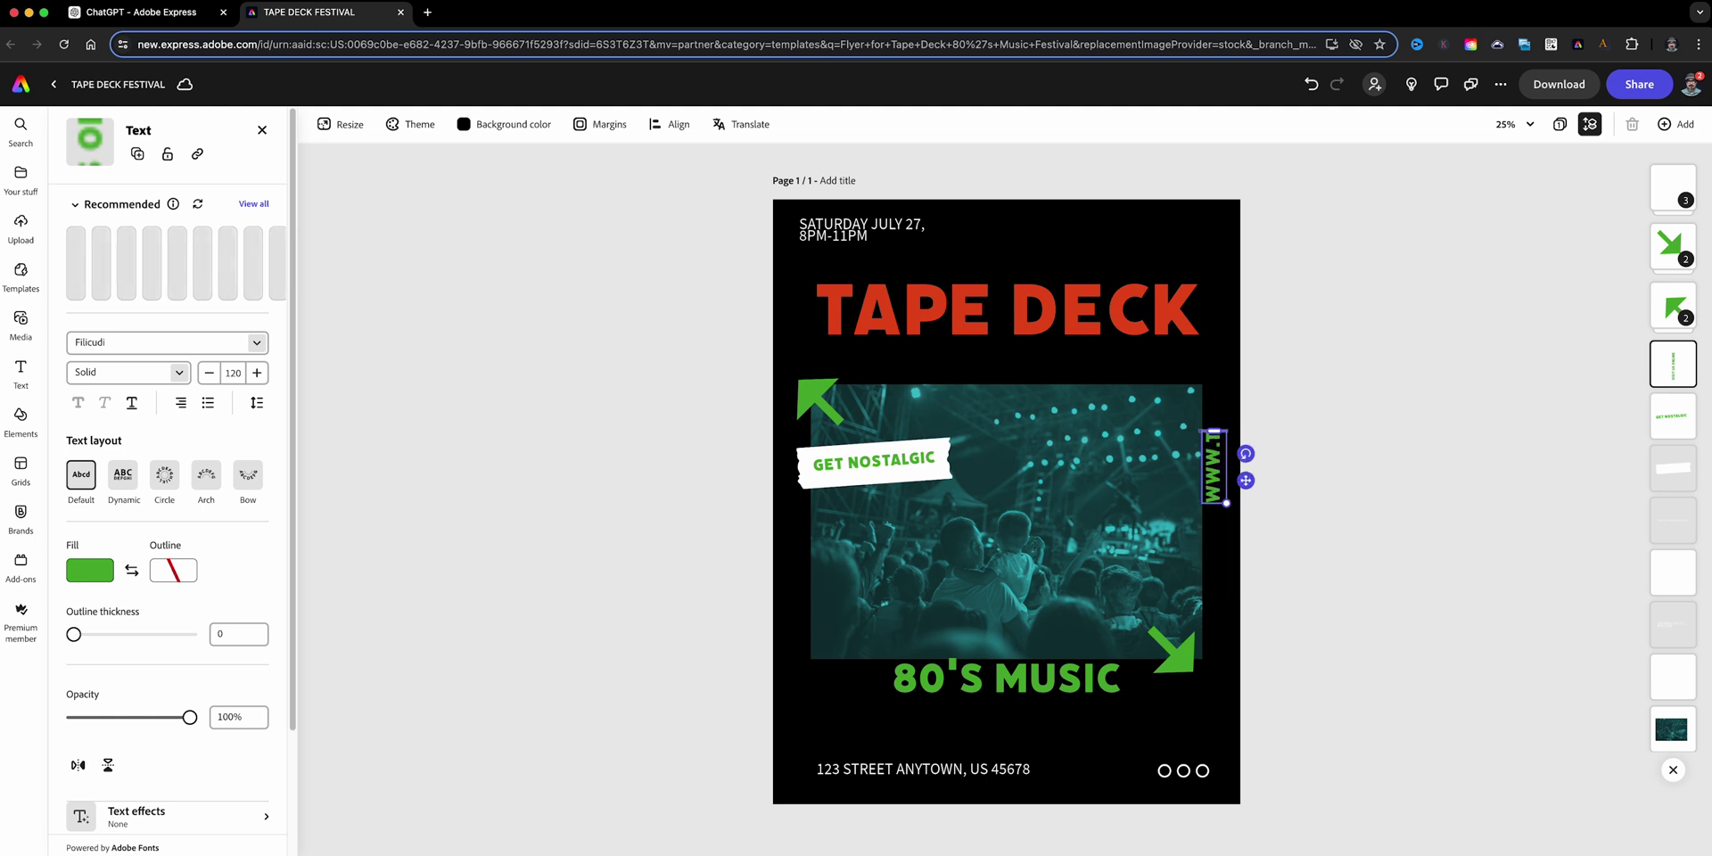
text(APEDE)
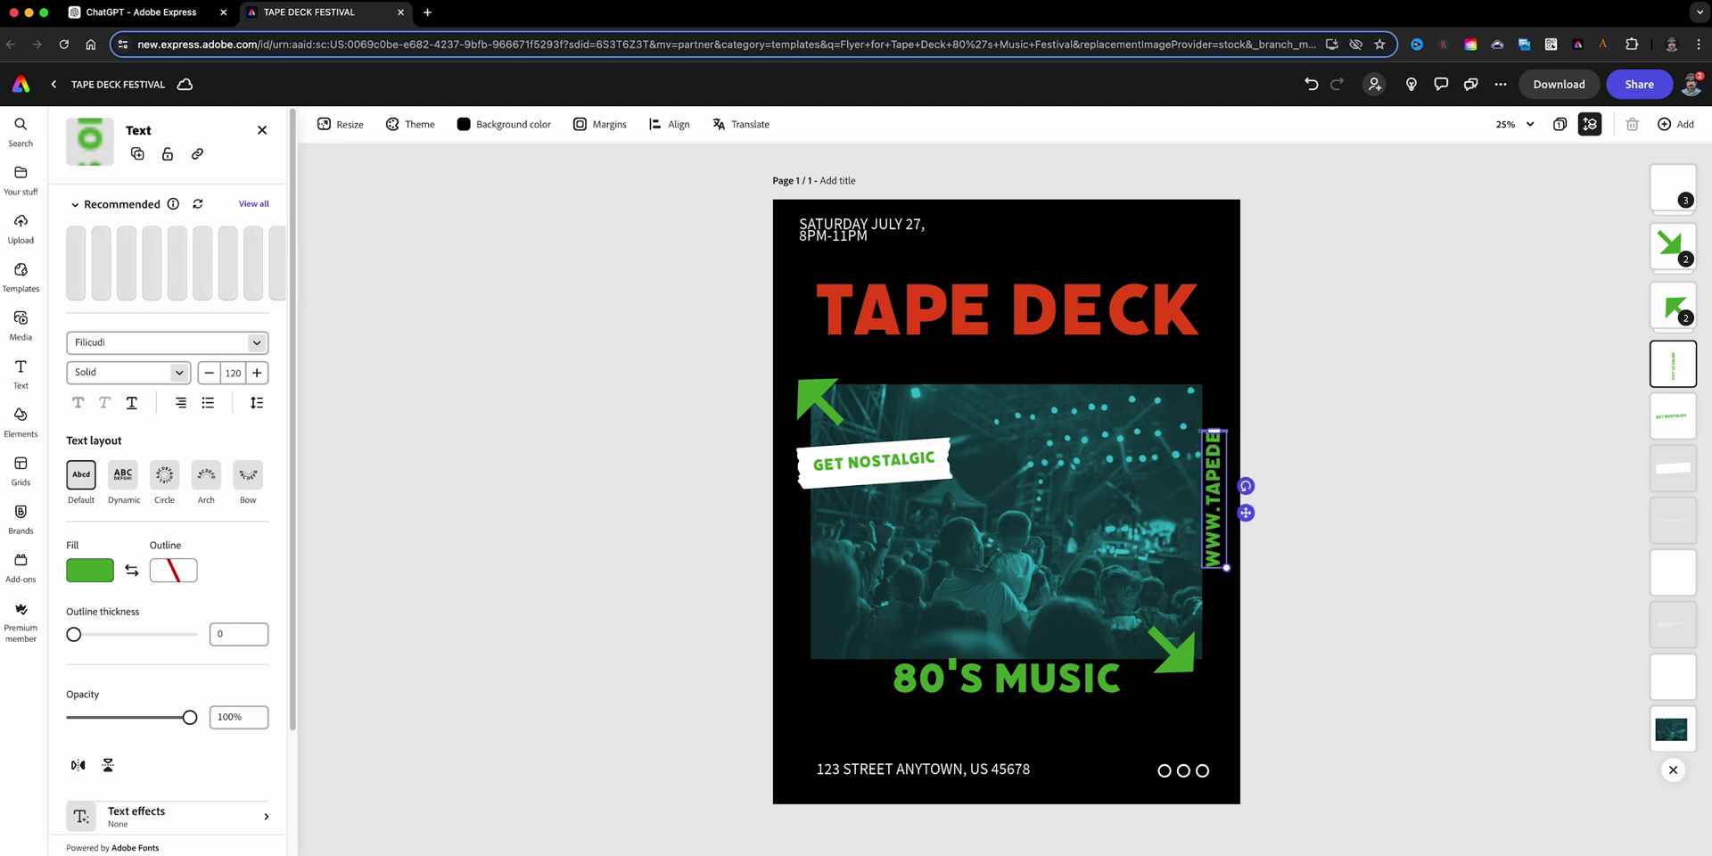
text(CK)
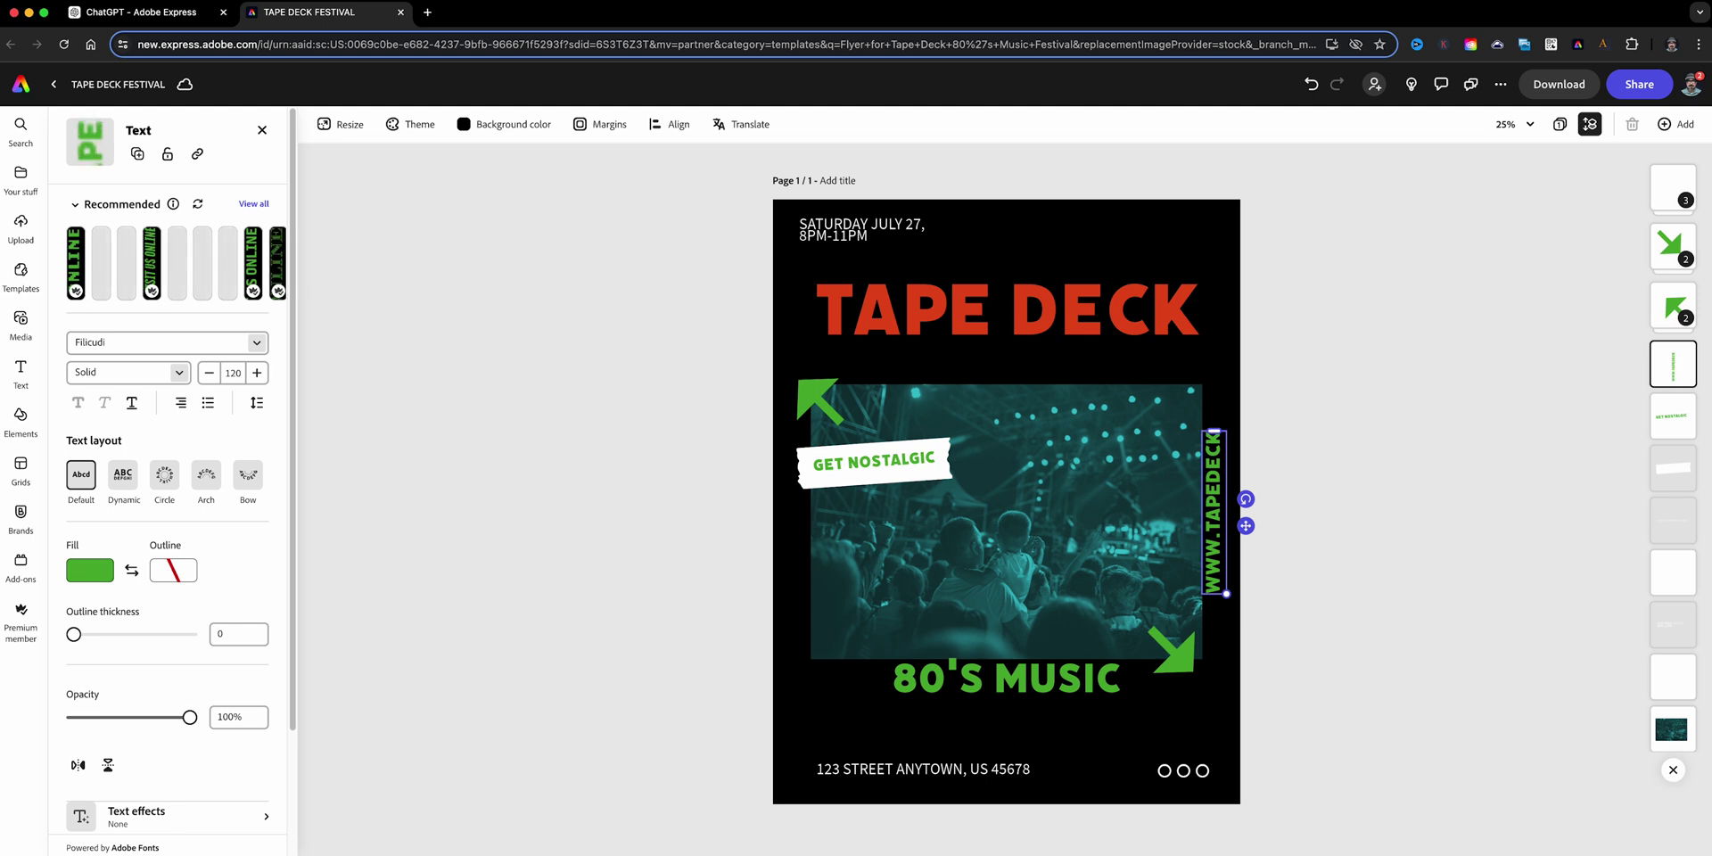
text(FESTIVAL.COM)
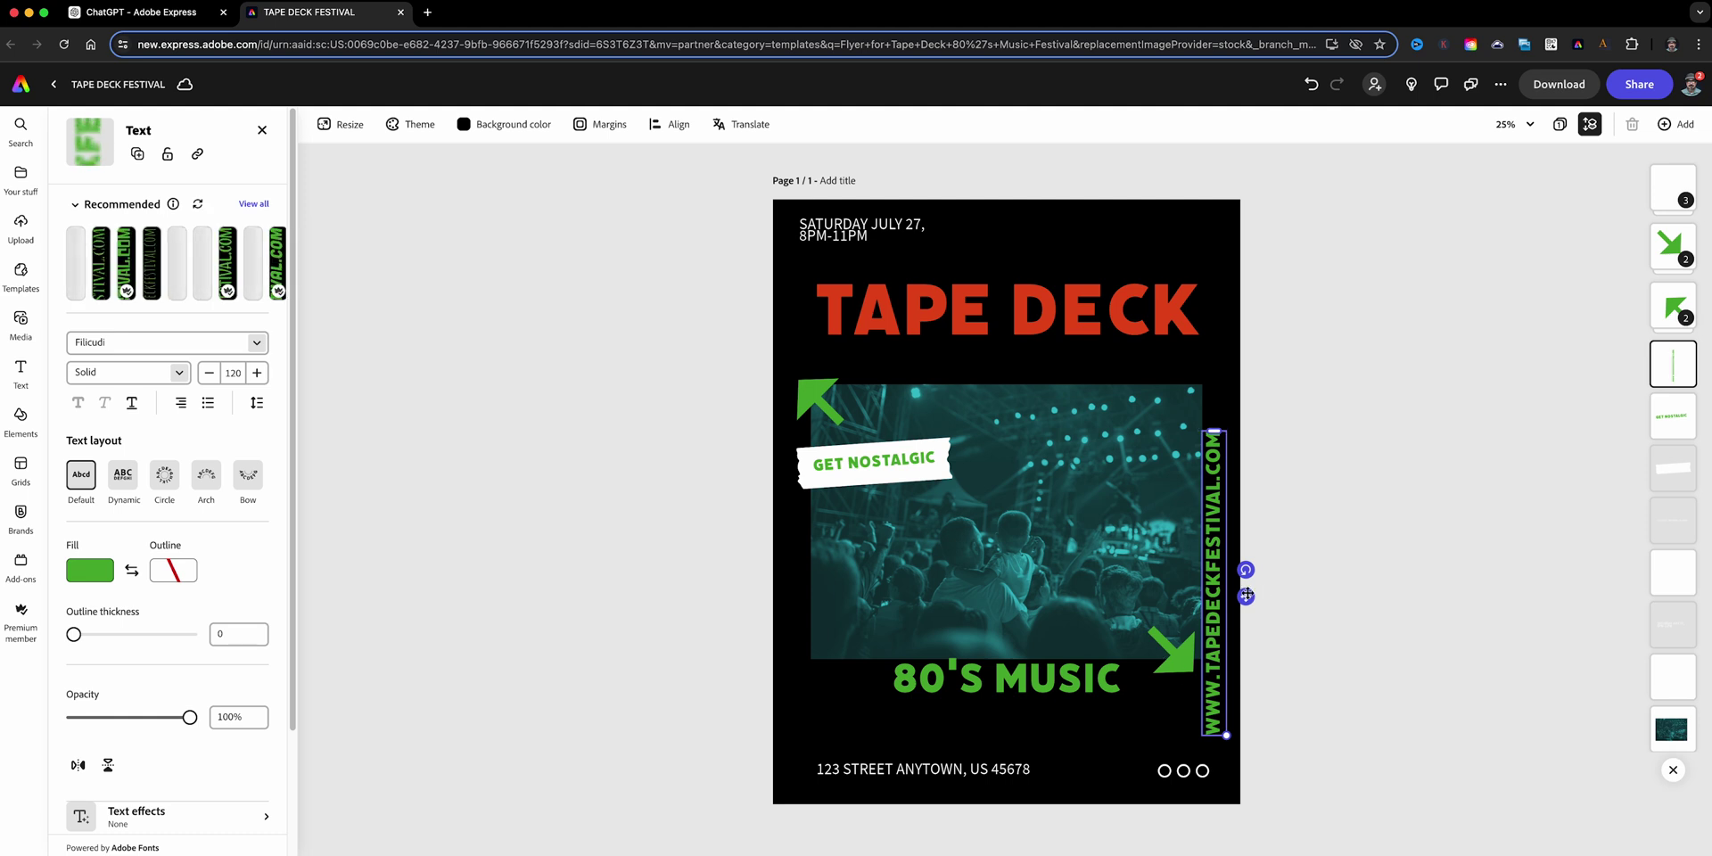
Step: Shrink the vertical website text to about size 108 and align it beside the concert photo
drag(1246, 596, 1248, 539)
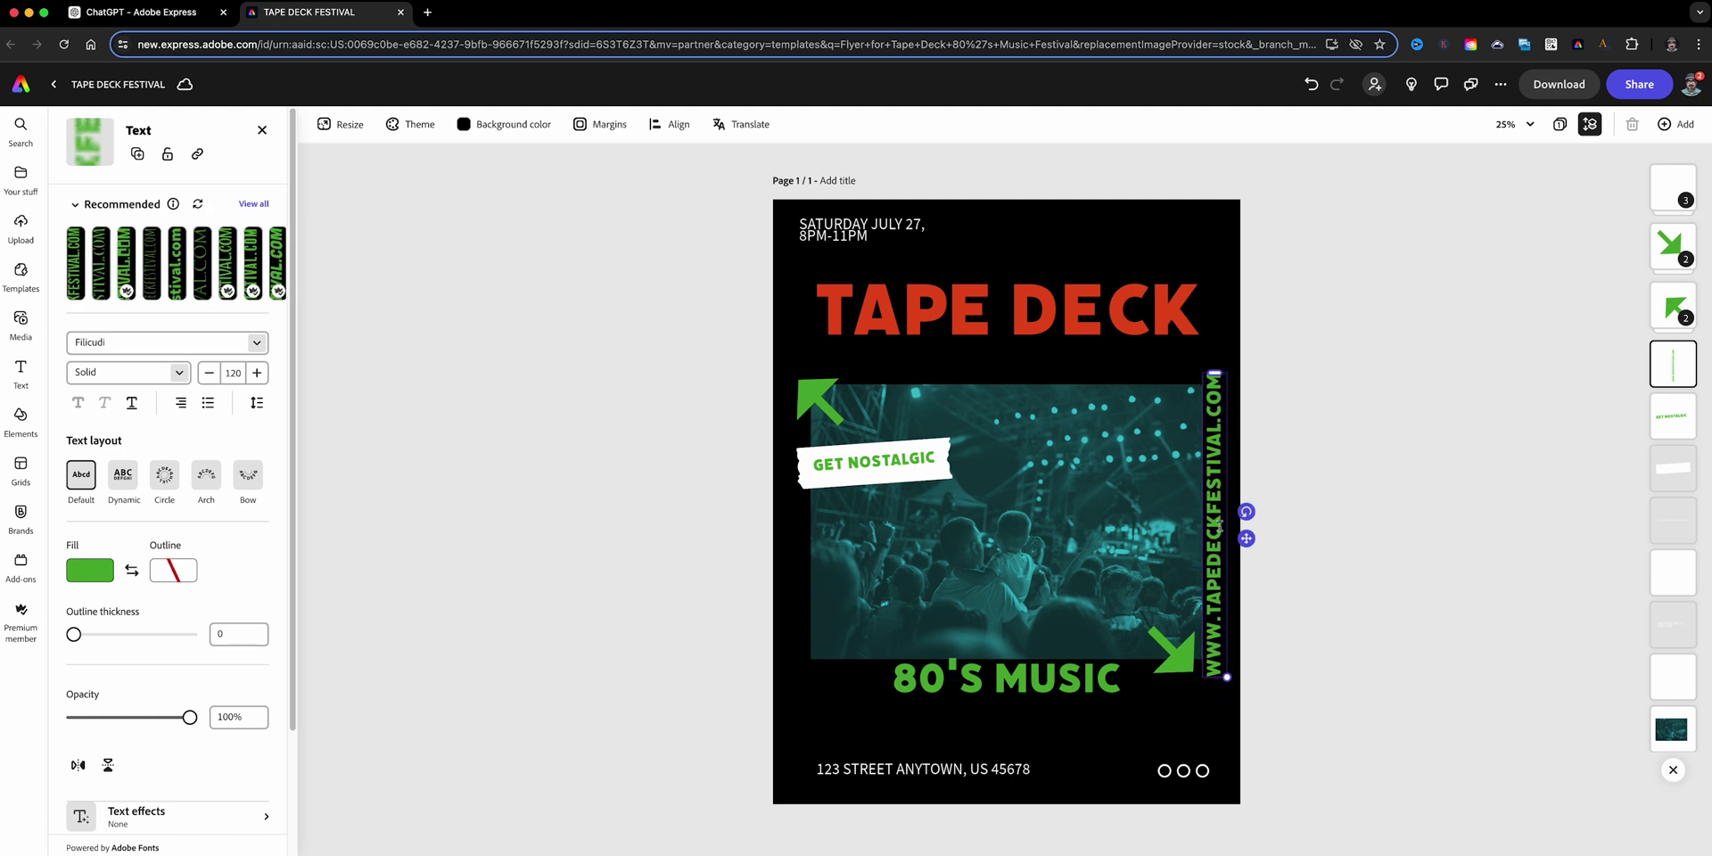
drag(1227, 678, 1225, 646)
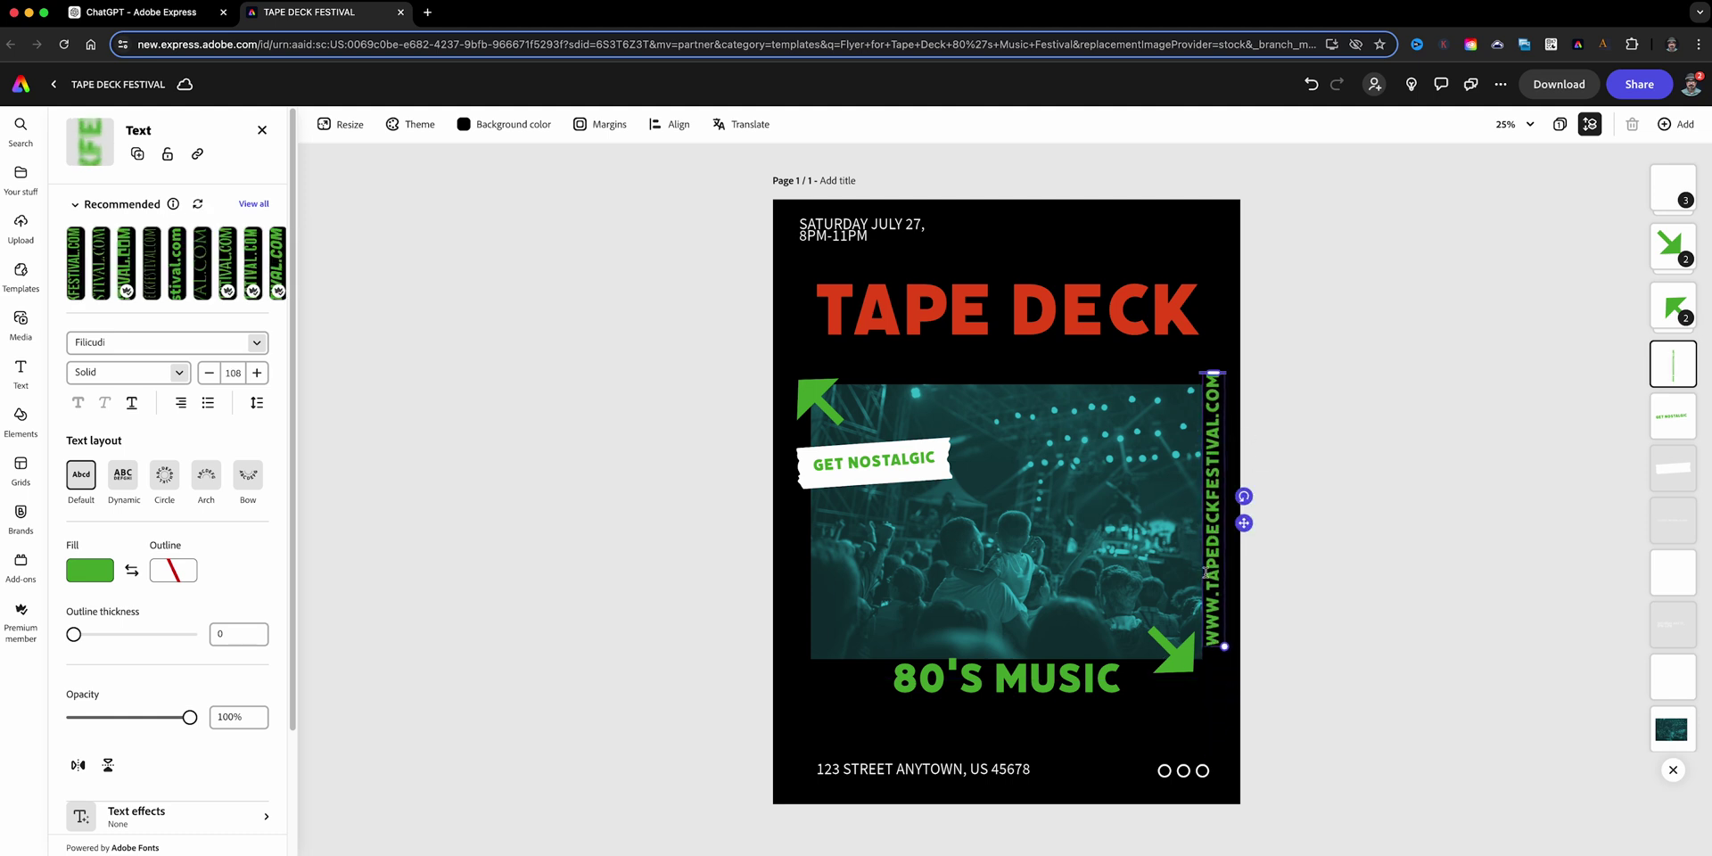
drag(1243, 524, 1251, 536)
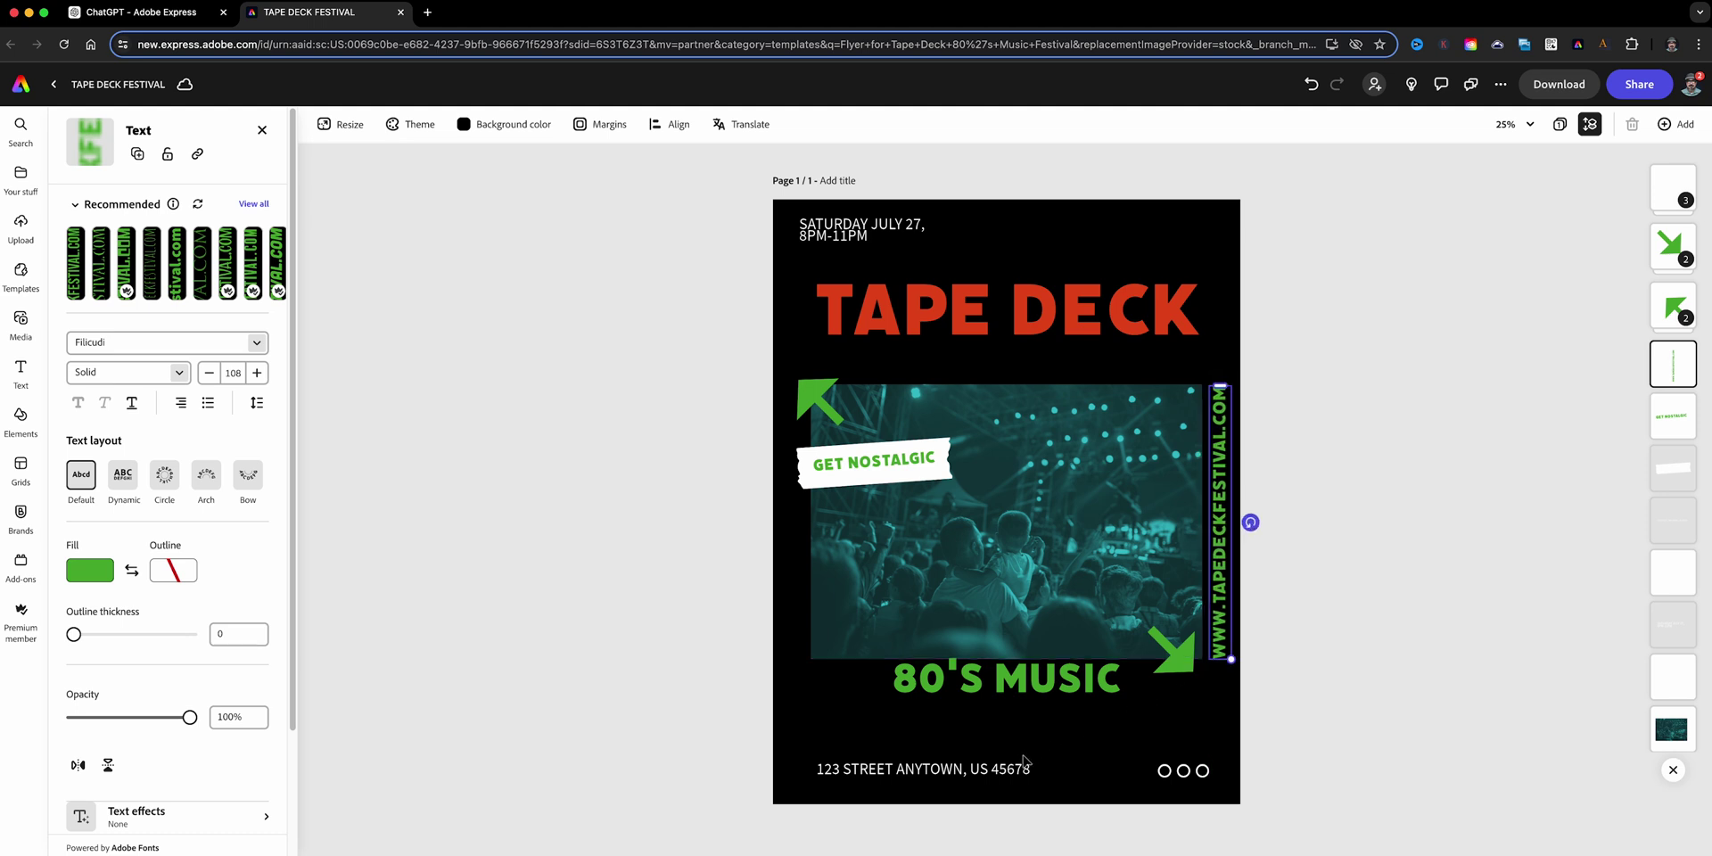
Step: Enlarge the 80'S MUSIC text and centre it across the bottom of the page
click(1030, 699)
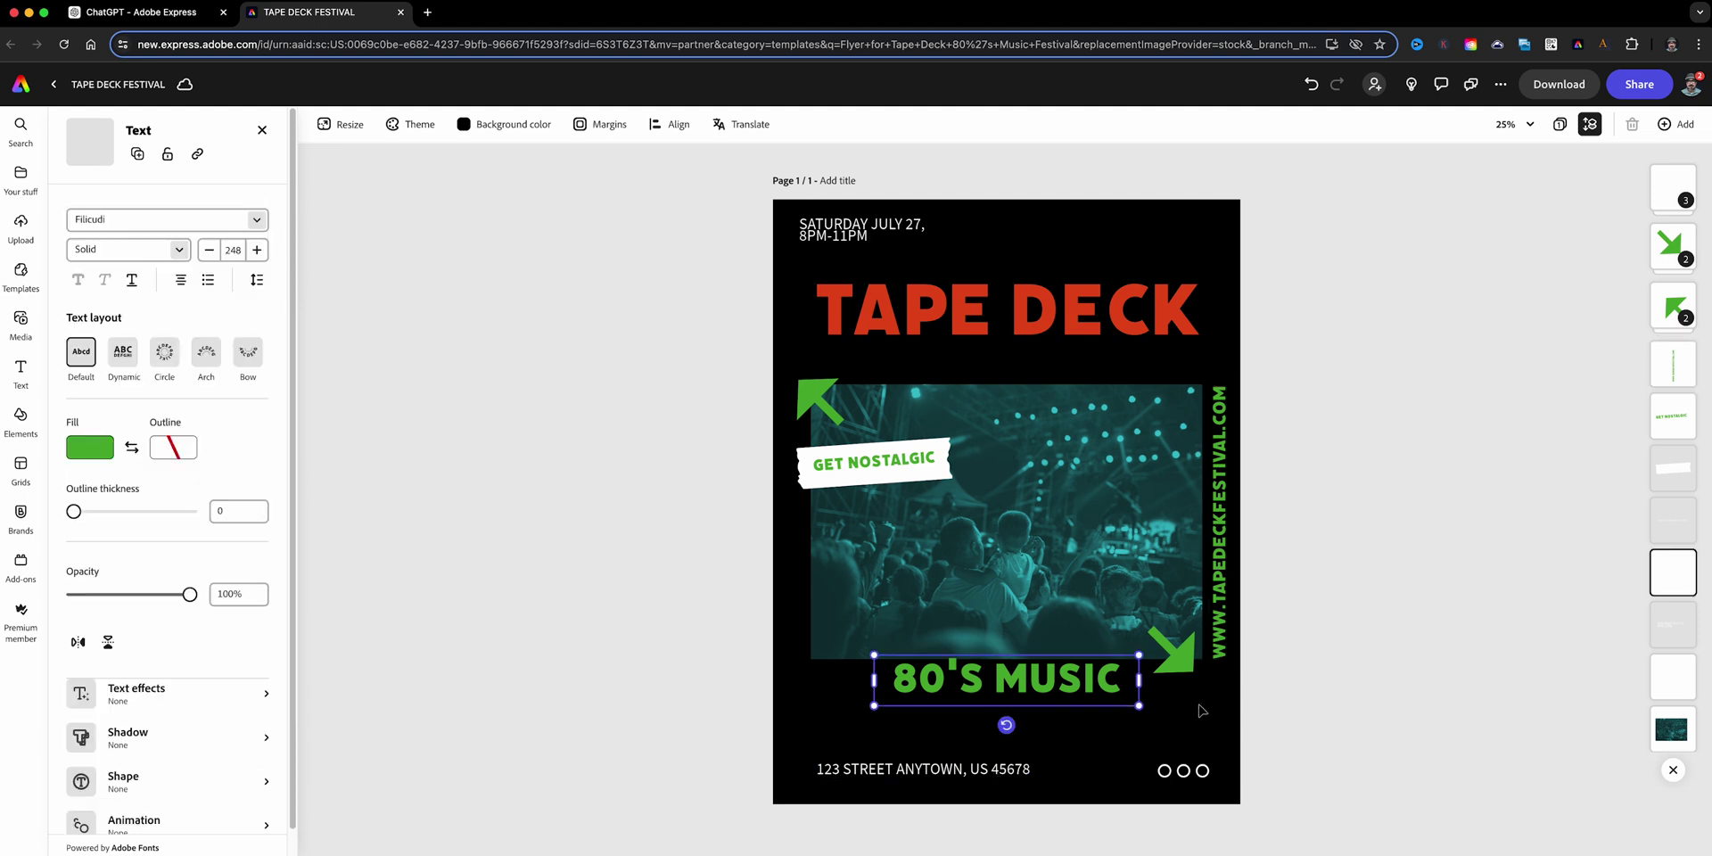
drag(1140, 707, 1293, 806)
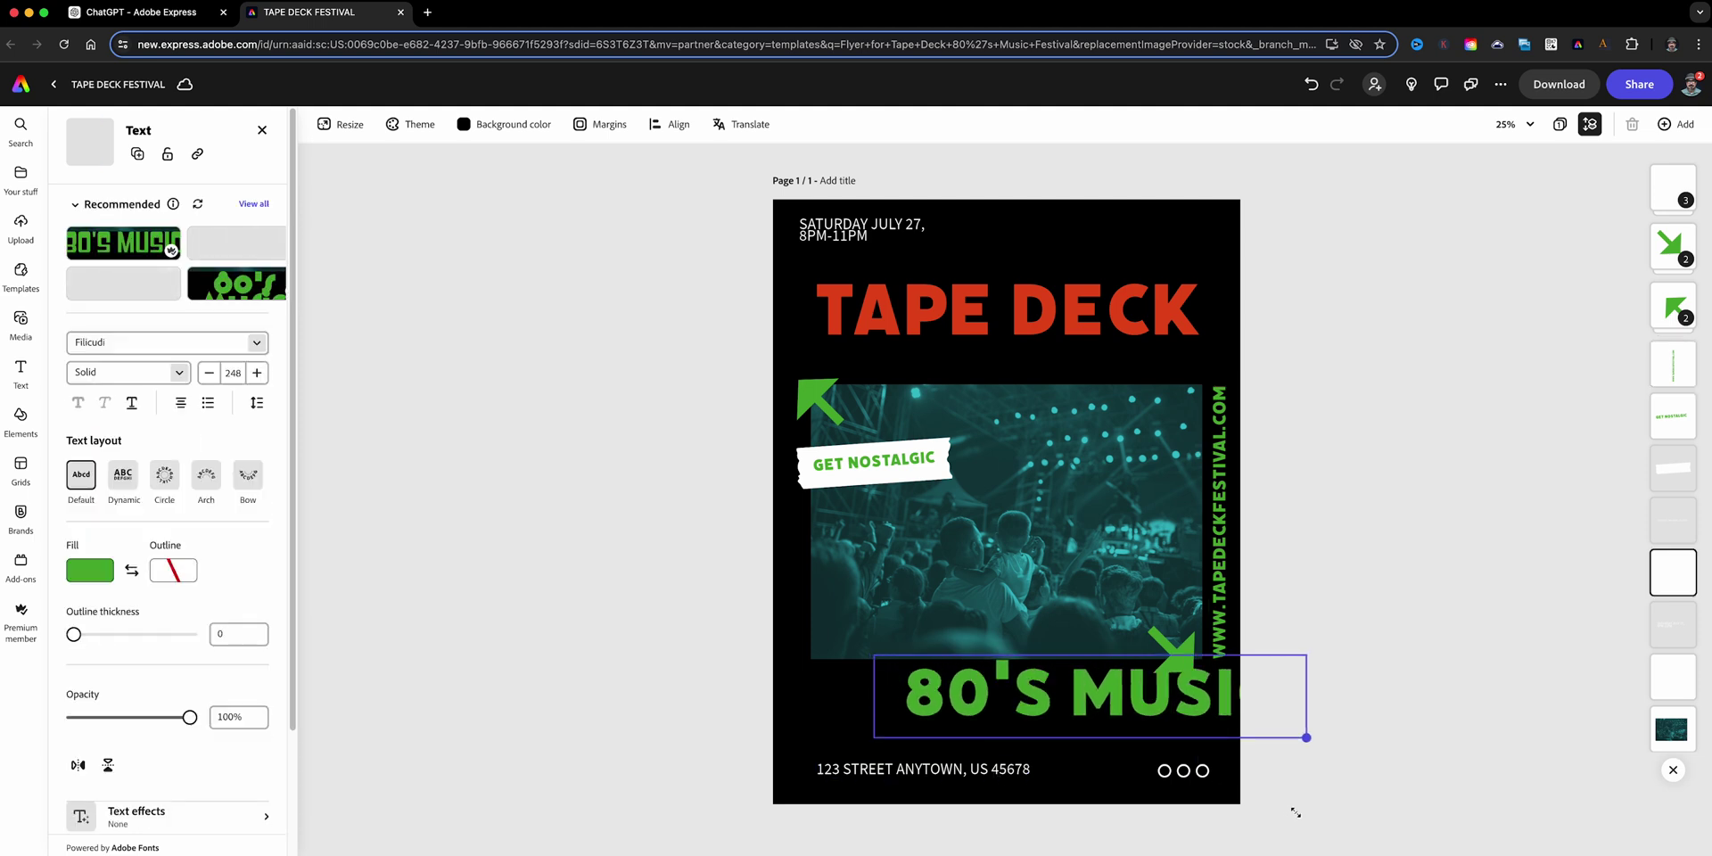
drag(1108, 719, 1033, 722)
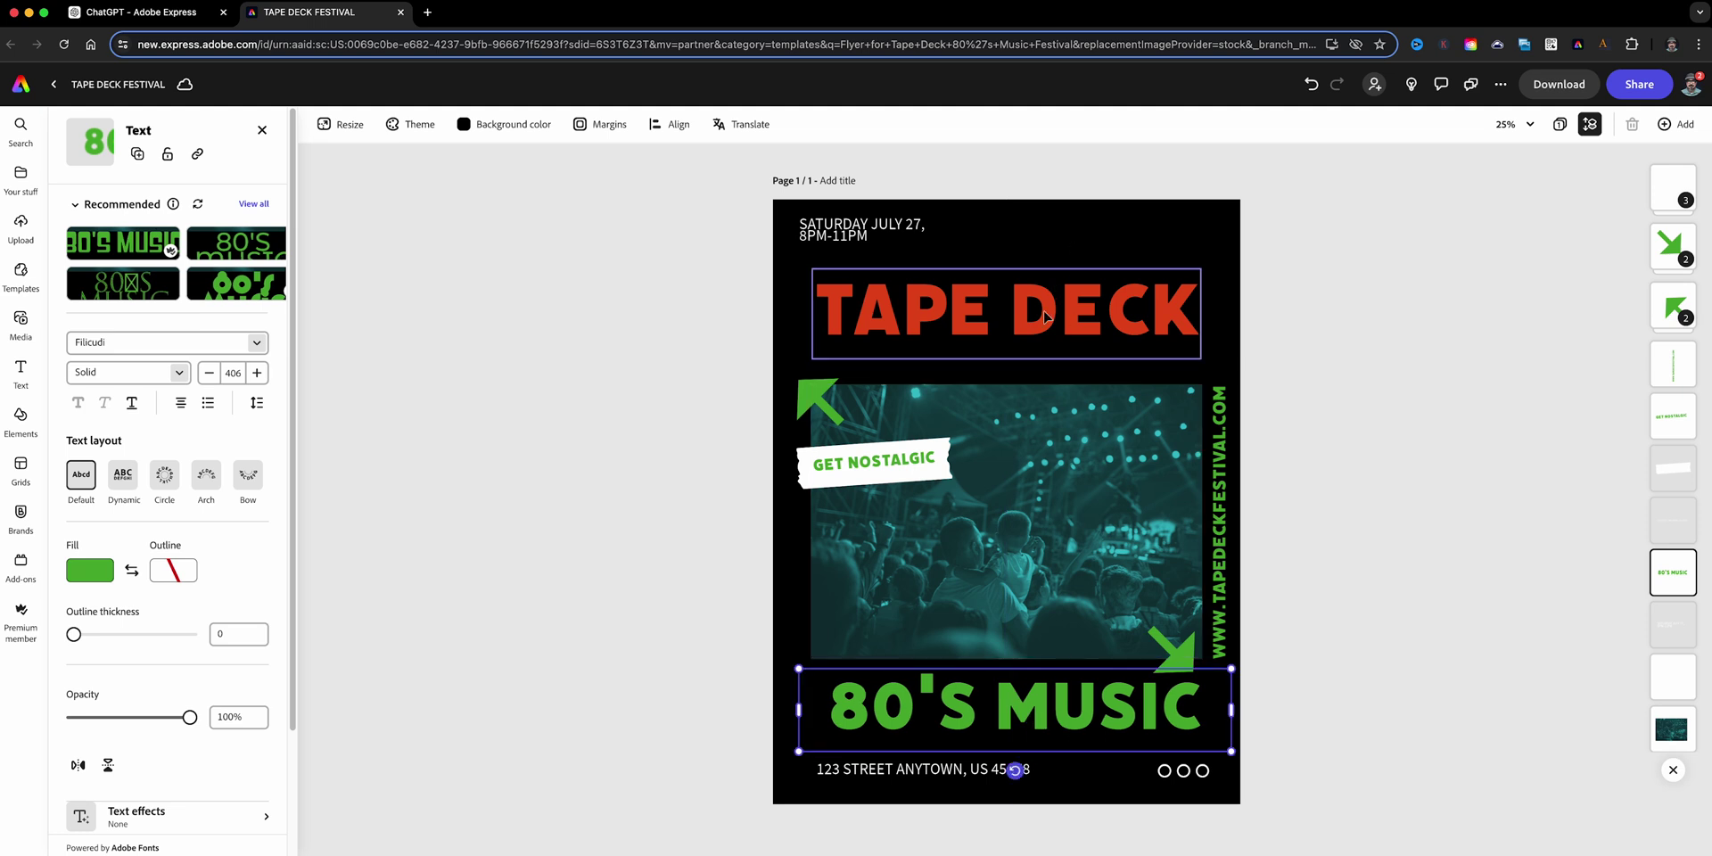
Step: Select the TAPE DECK headline and the concert photo, then deselect everything
click(1101, 317)
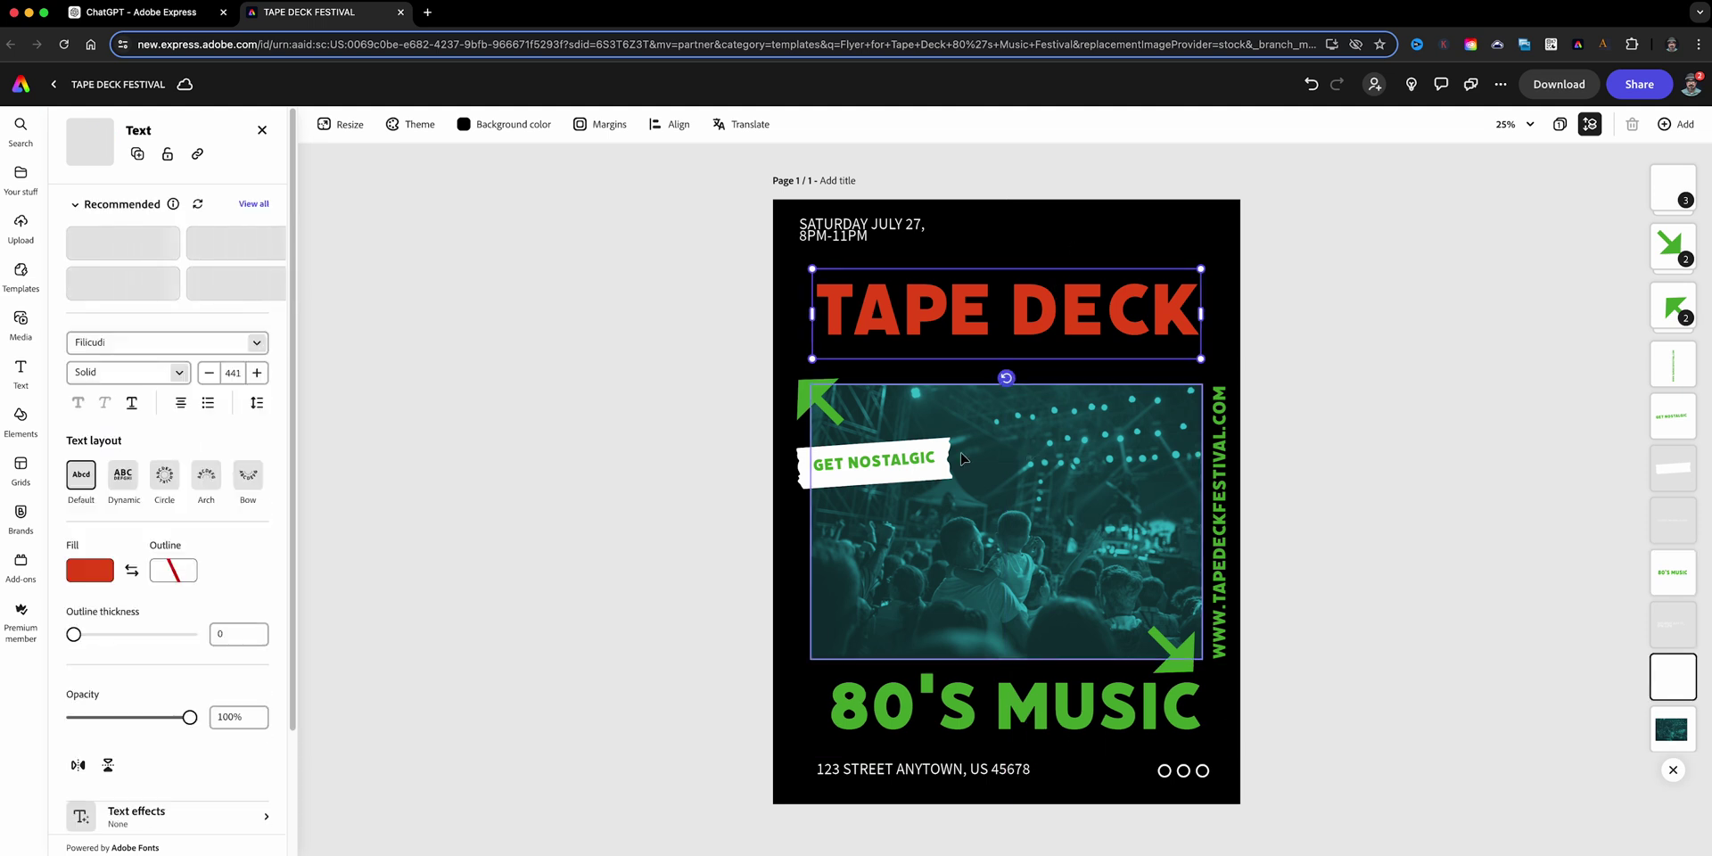
click(981, 504)
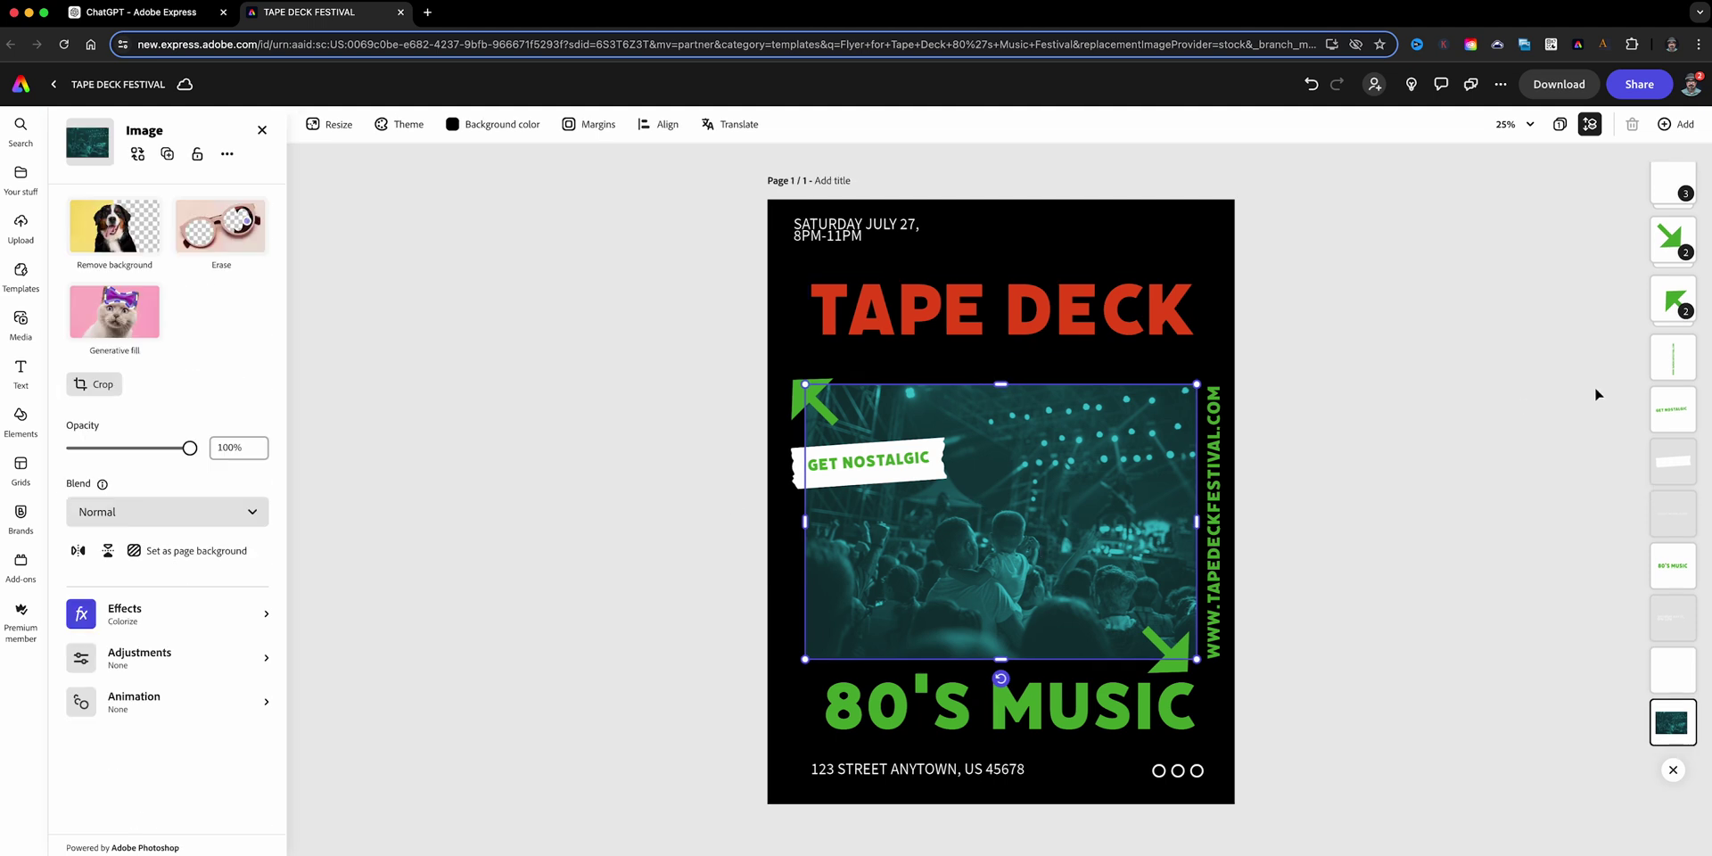
click(1452, 362)
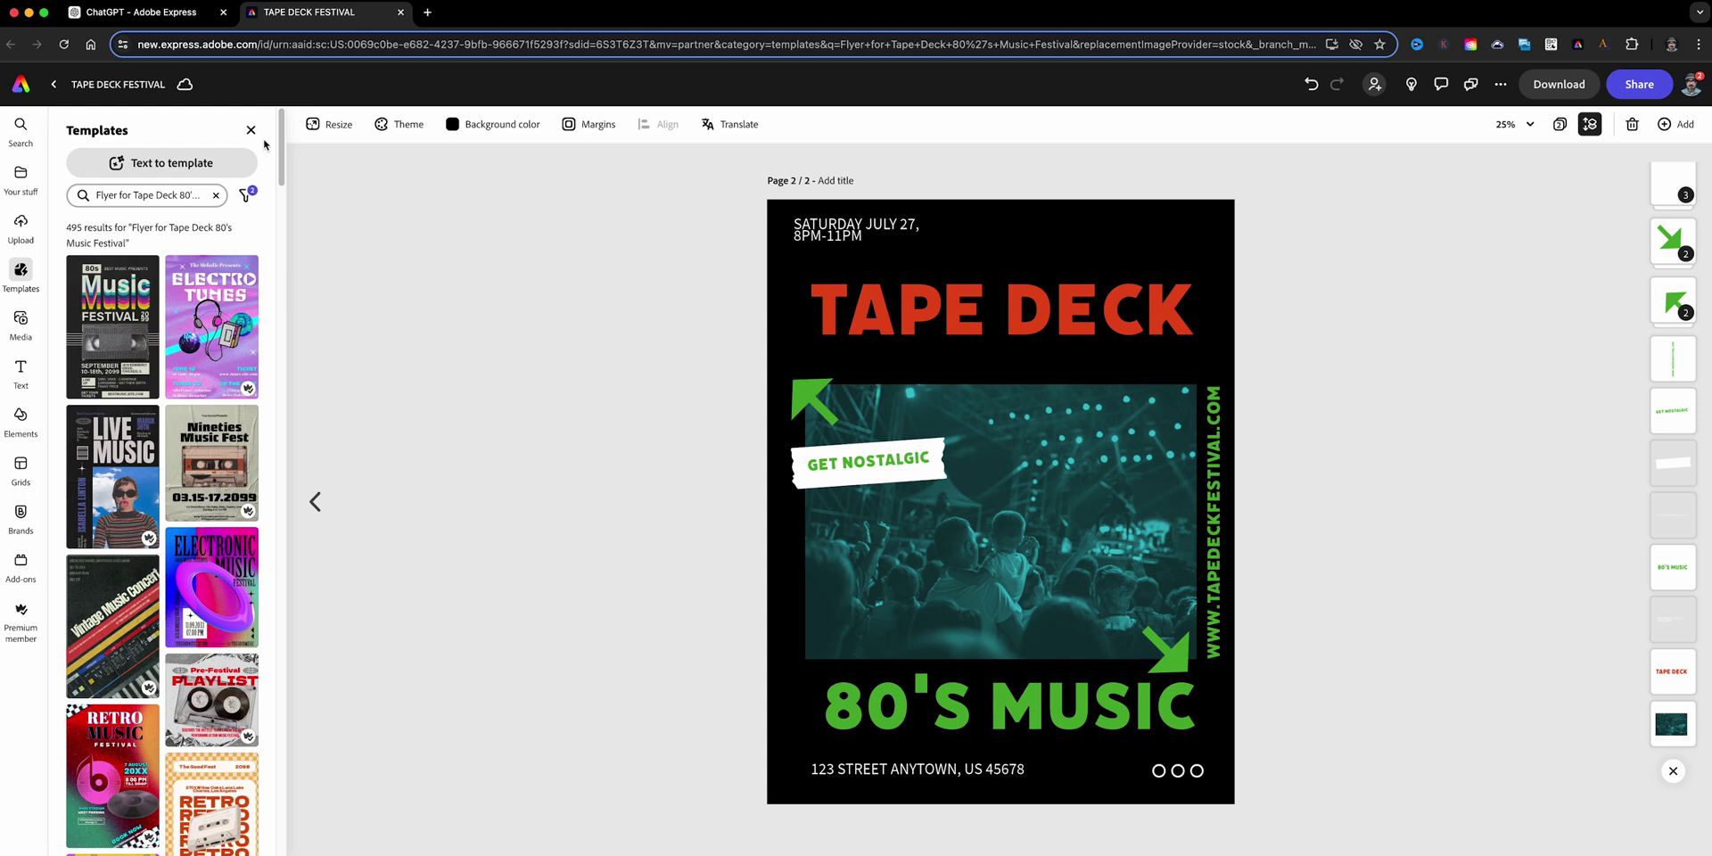
Step: Apply the green, yellow and orange Retro colour theme to page 2
click(251, 130)
click(169, 123)
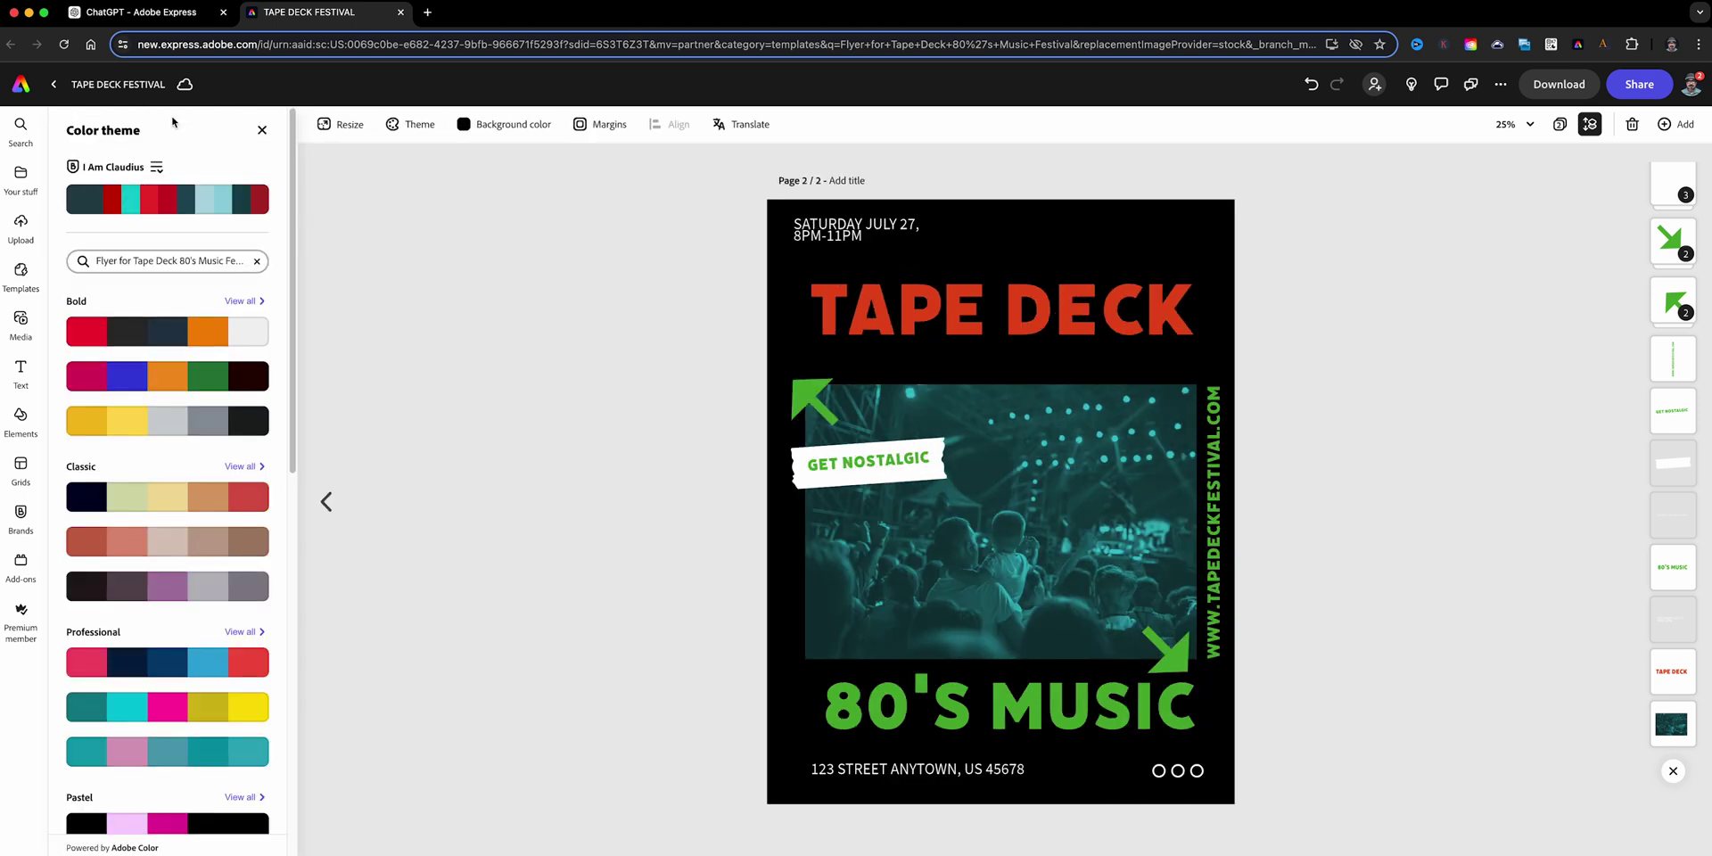
scroll(215, 398, down, 5)
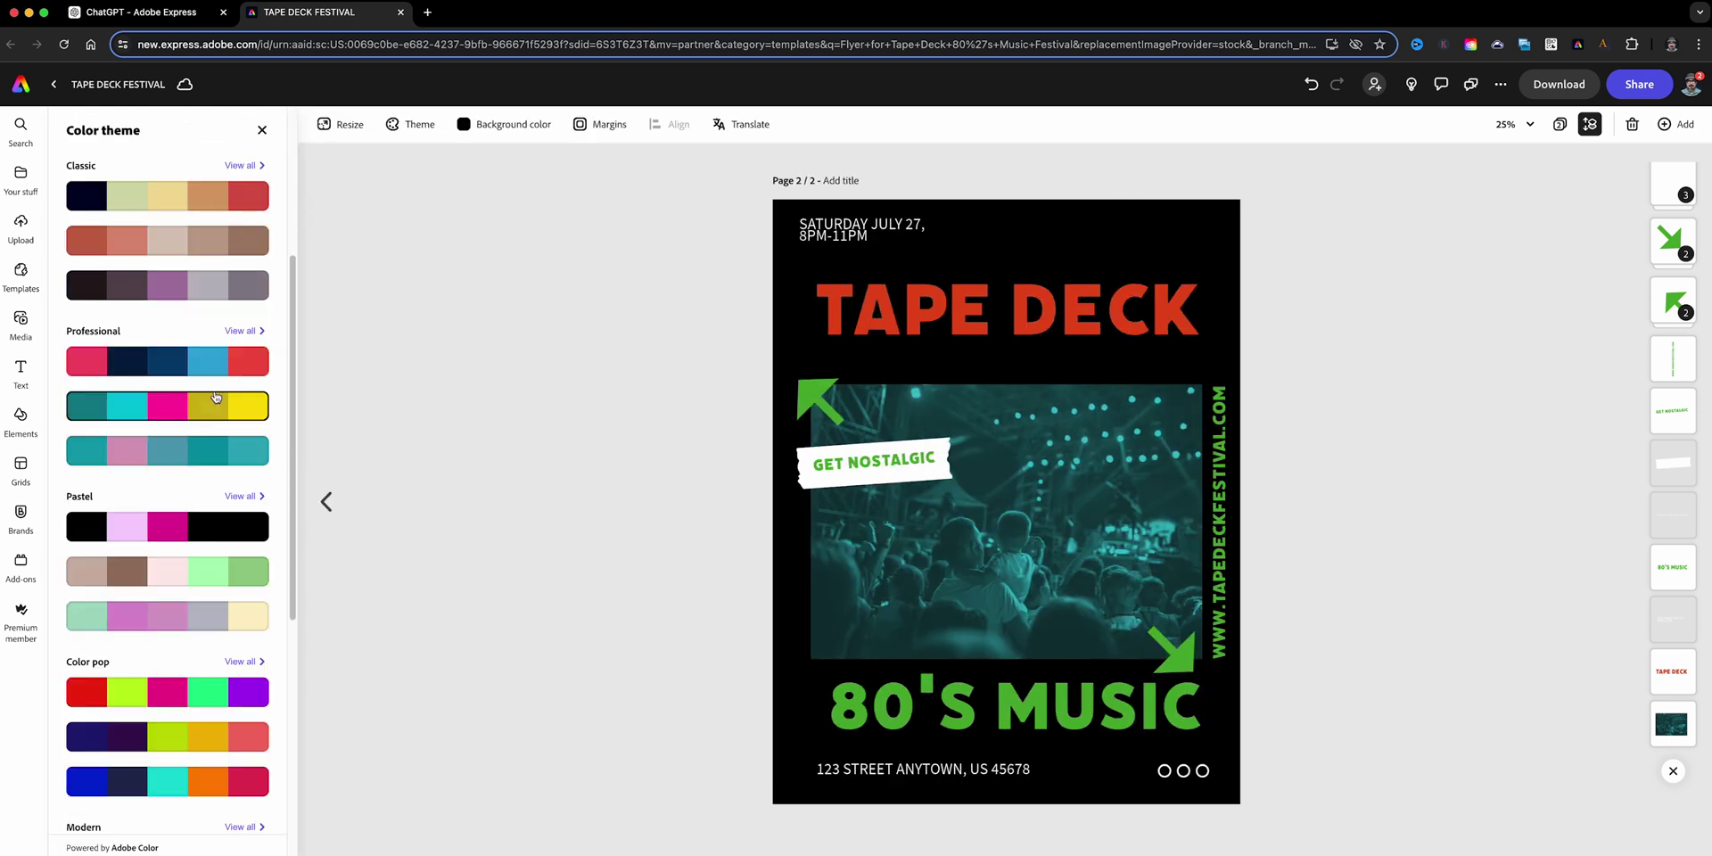
scroll(215, 398, down, 5)
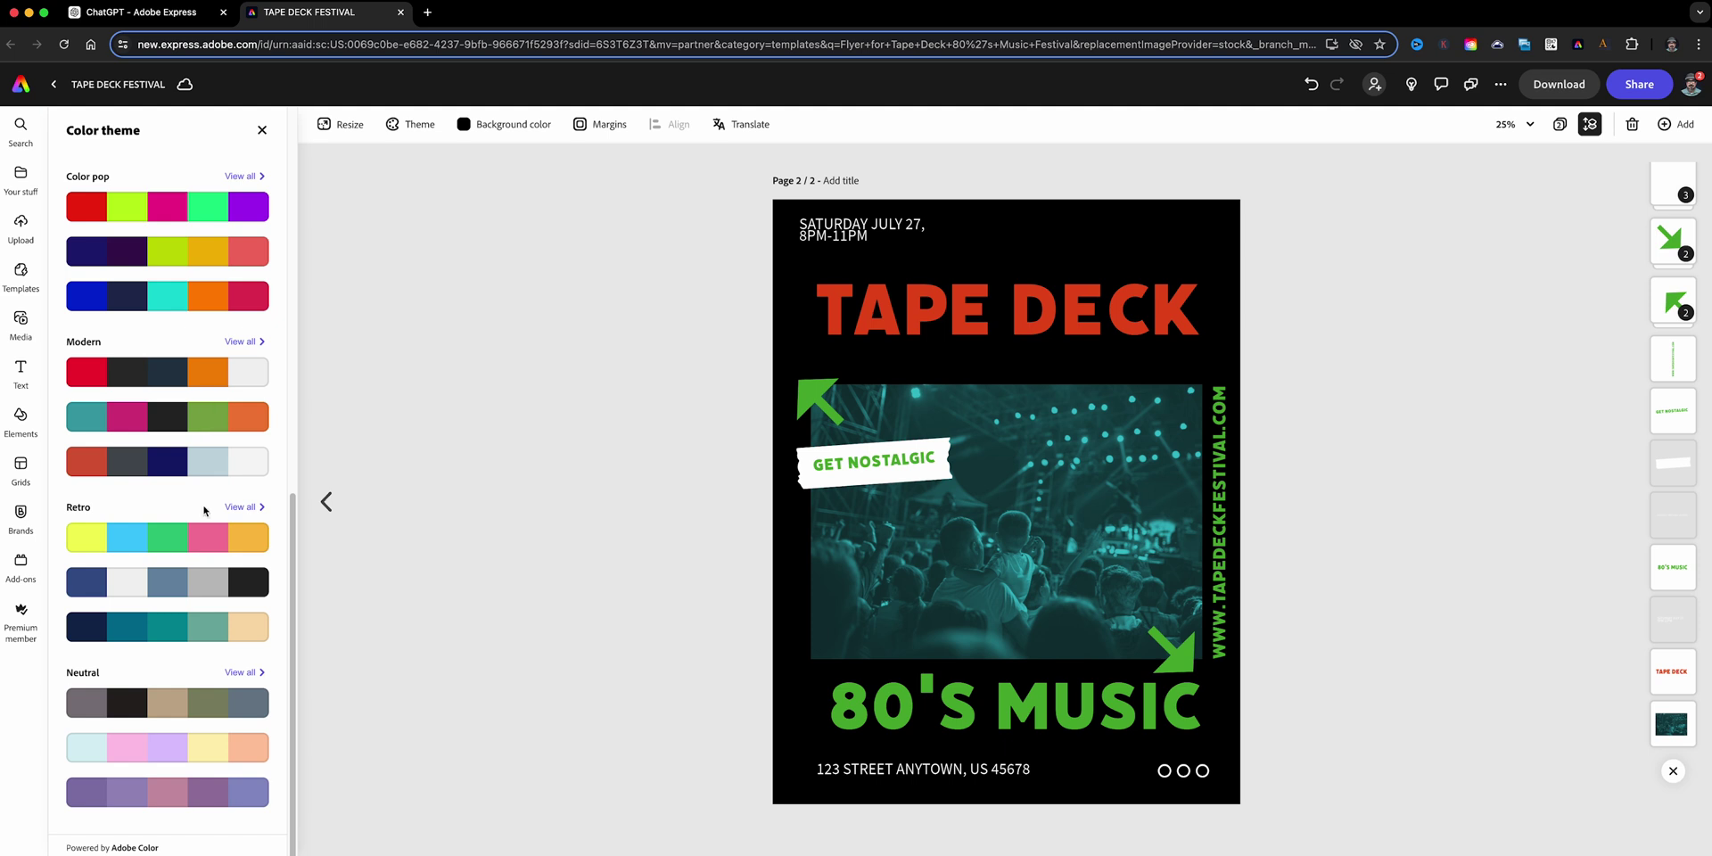
click(249, 510)
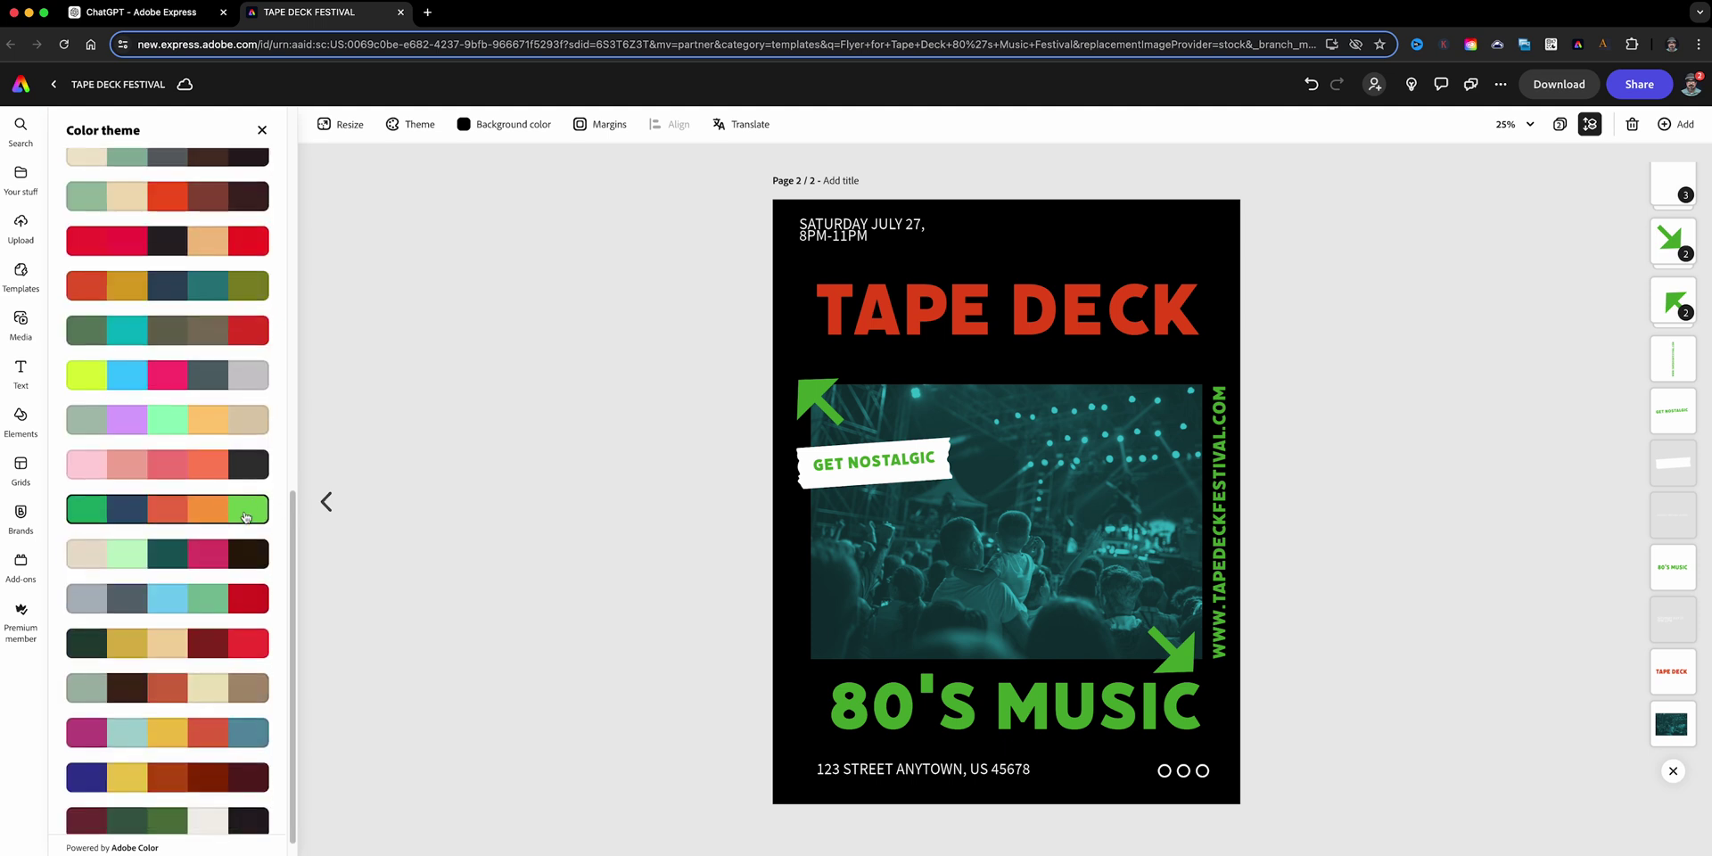
scroll(199, 585, up, 1)
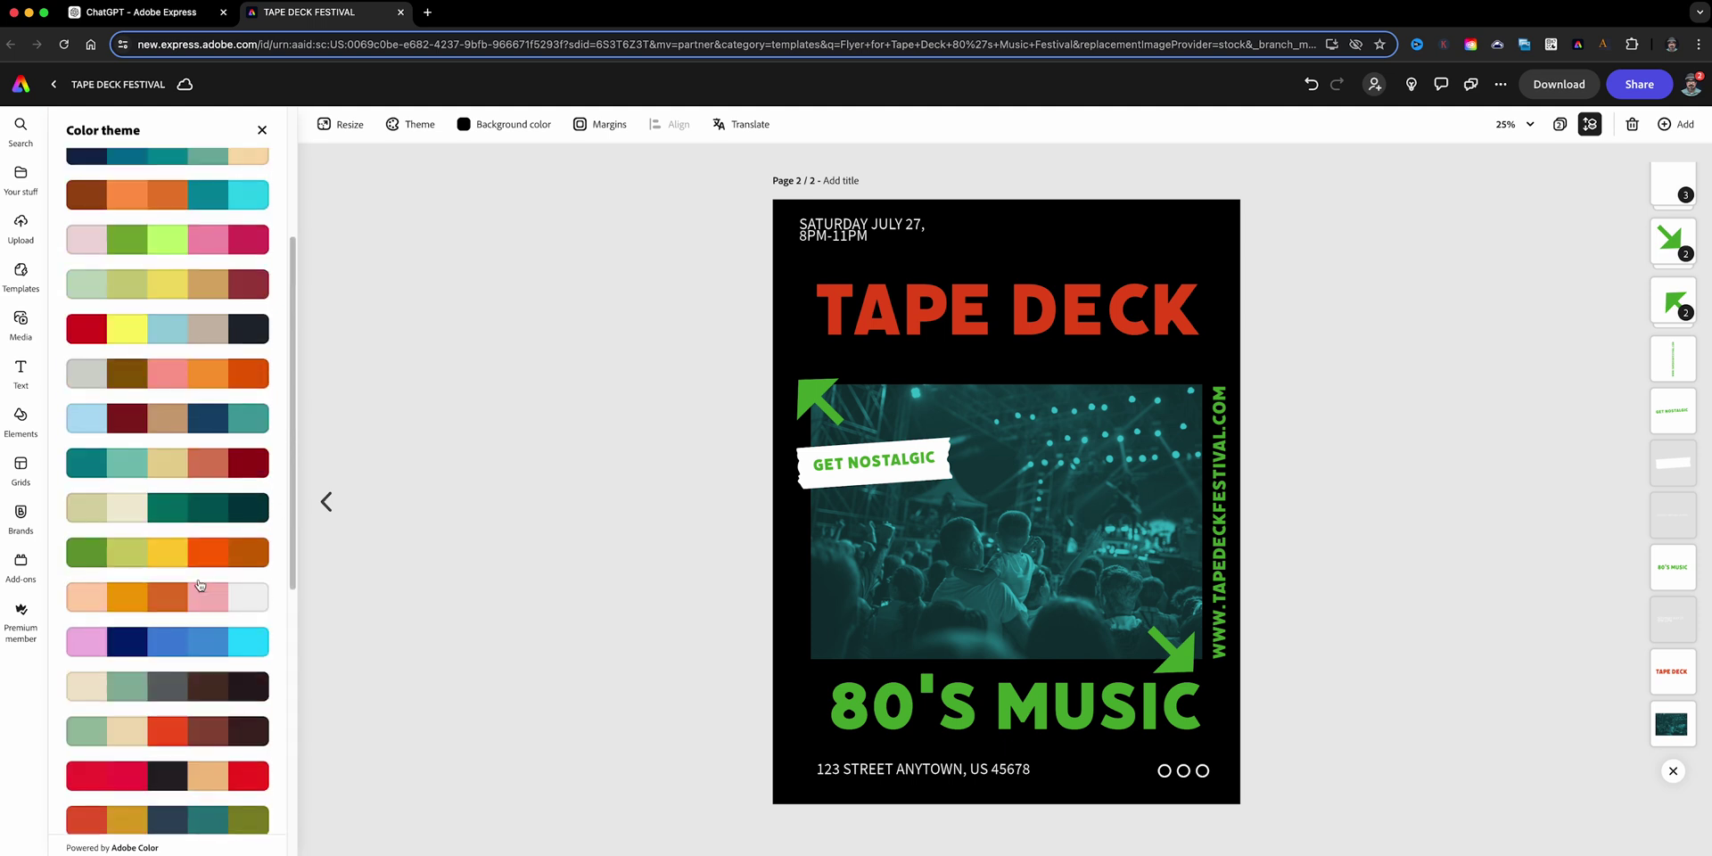
scroll(200, 585, up, 3)
scroll(200, 585, down, 2)
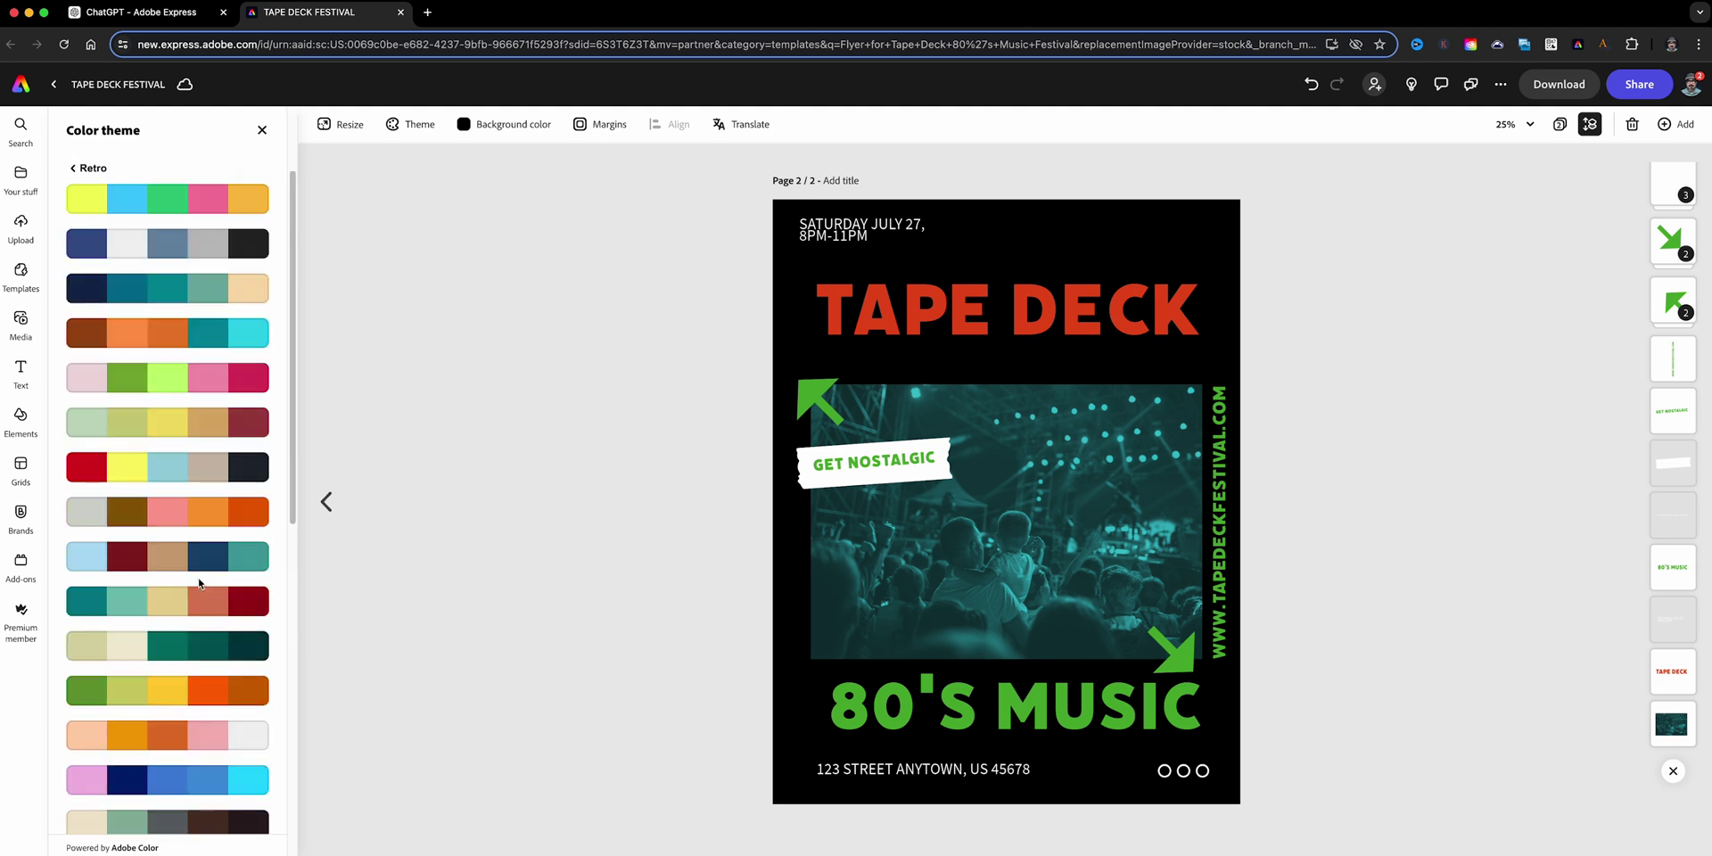
scroll(200, 583, down, 2)
click(203, 517)
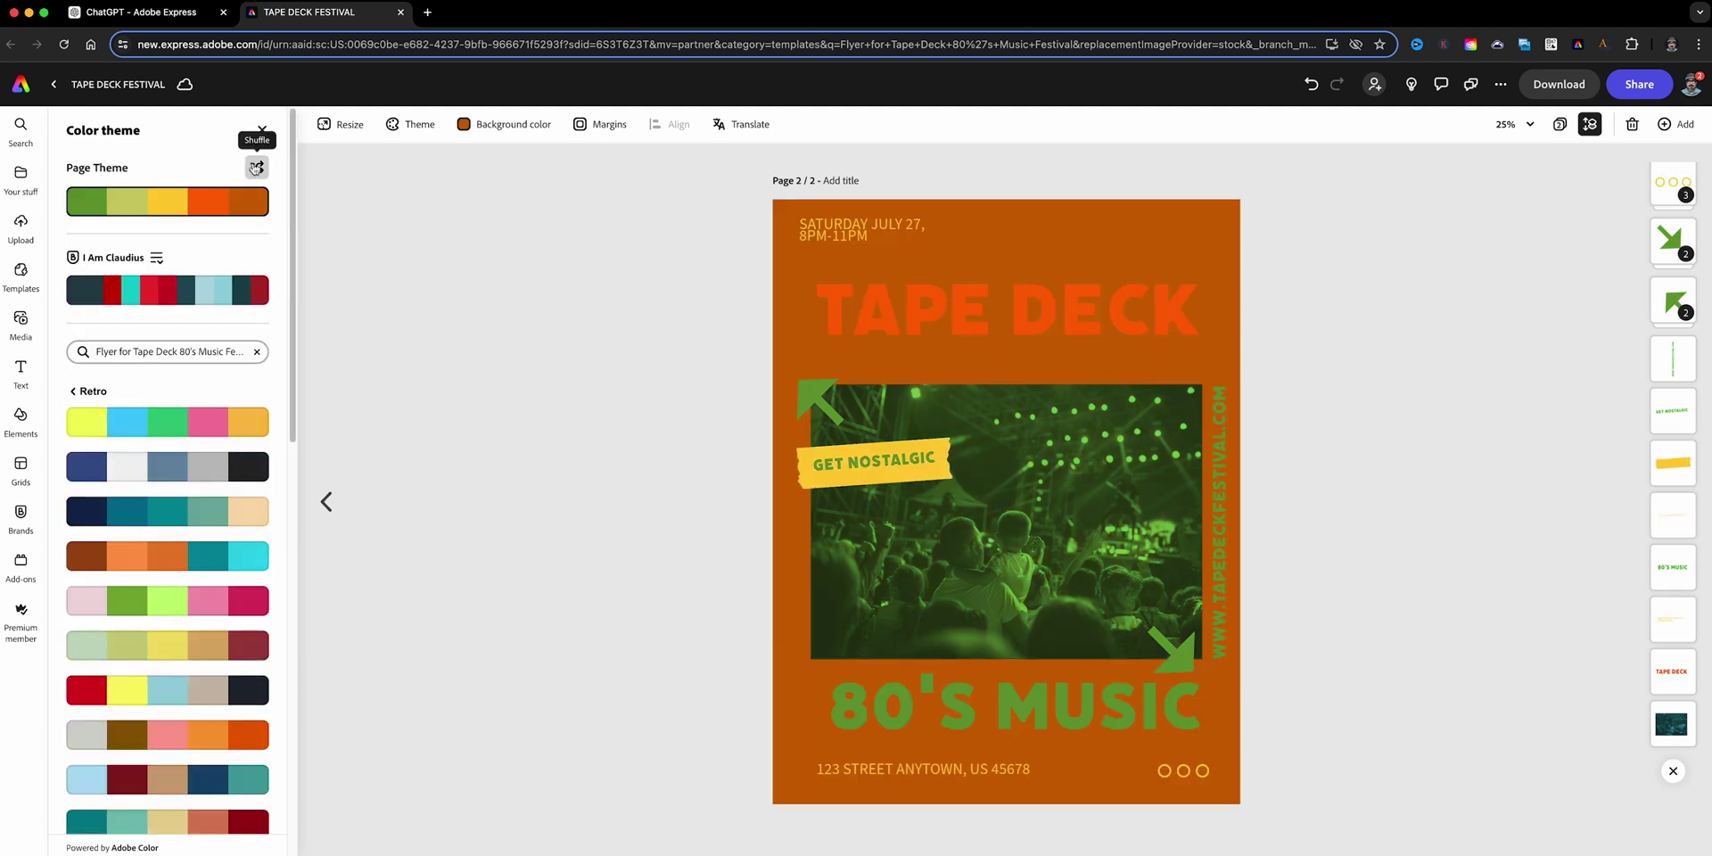
Step: Shuffle the palette to a burnt-orange background version and compare it with page 1
click(257, 167)
click(256, 168)
click(257, 168)
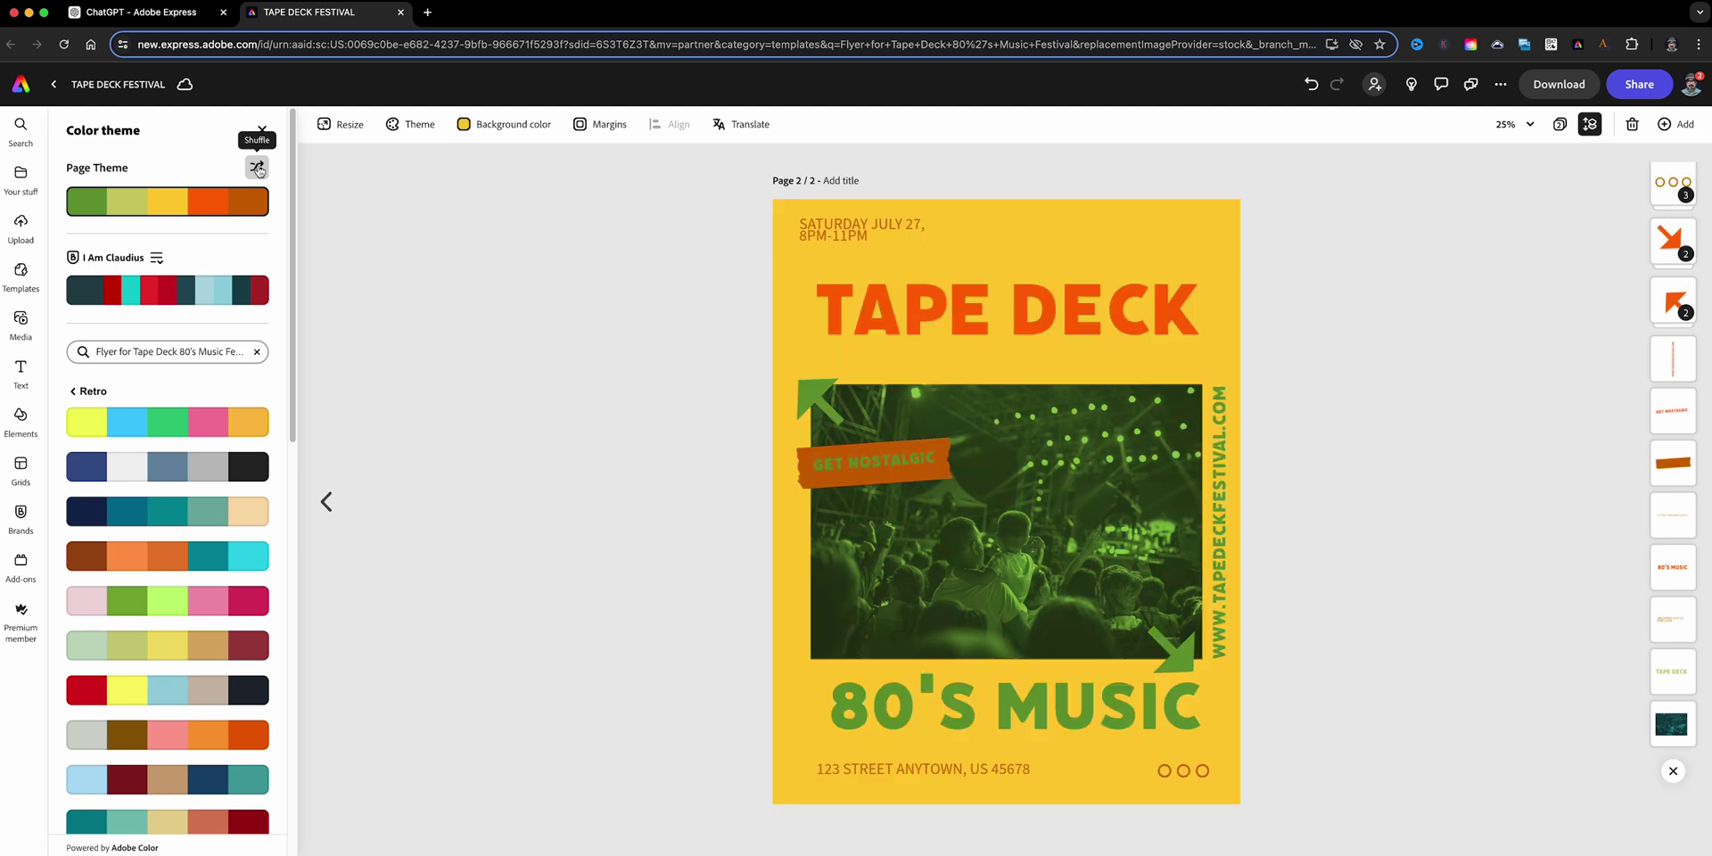
click(256, 168)
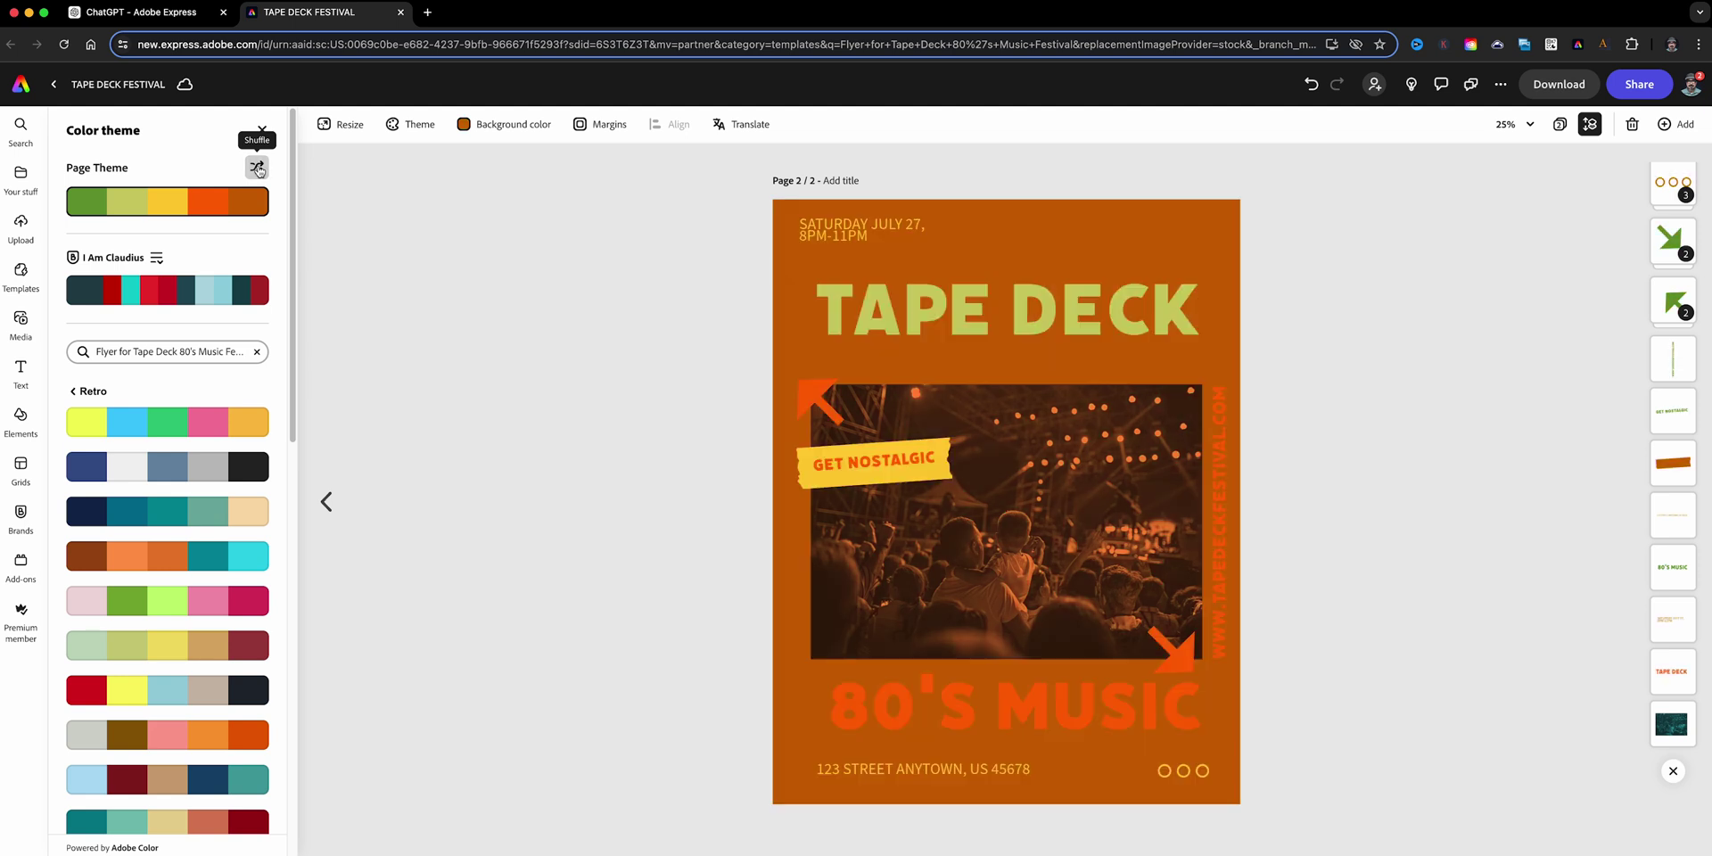
click(328, 502)
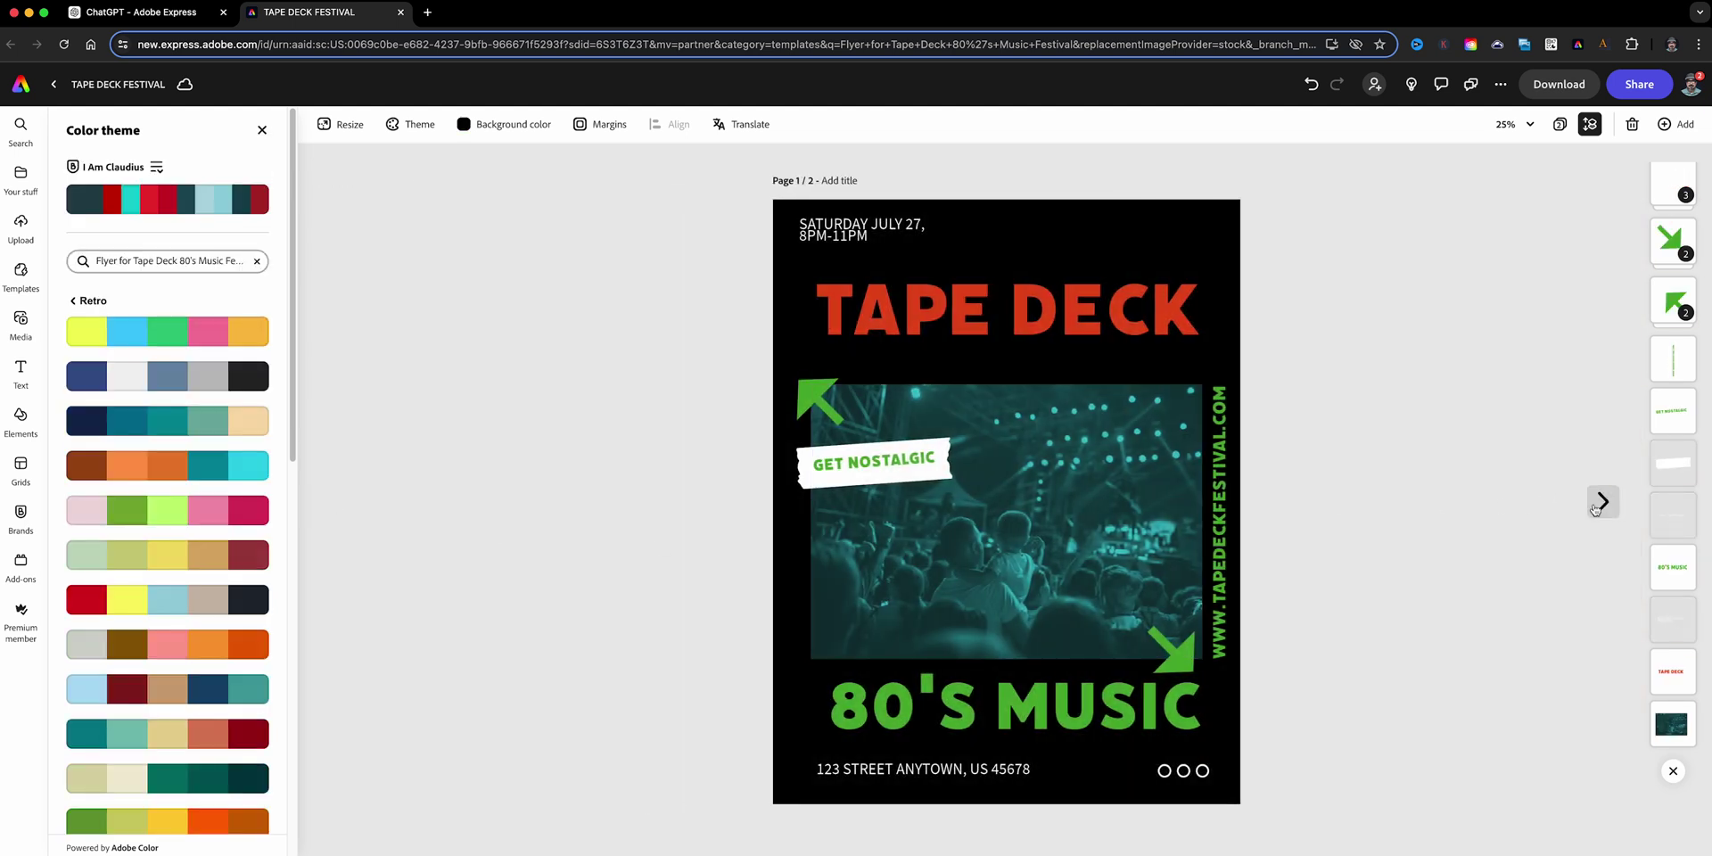
click(1595, 508)
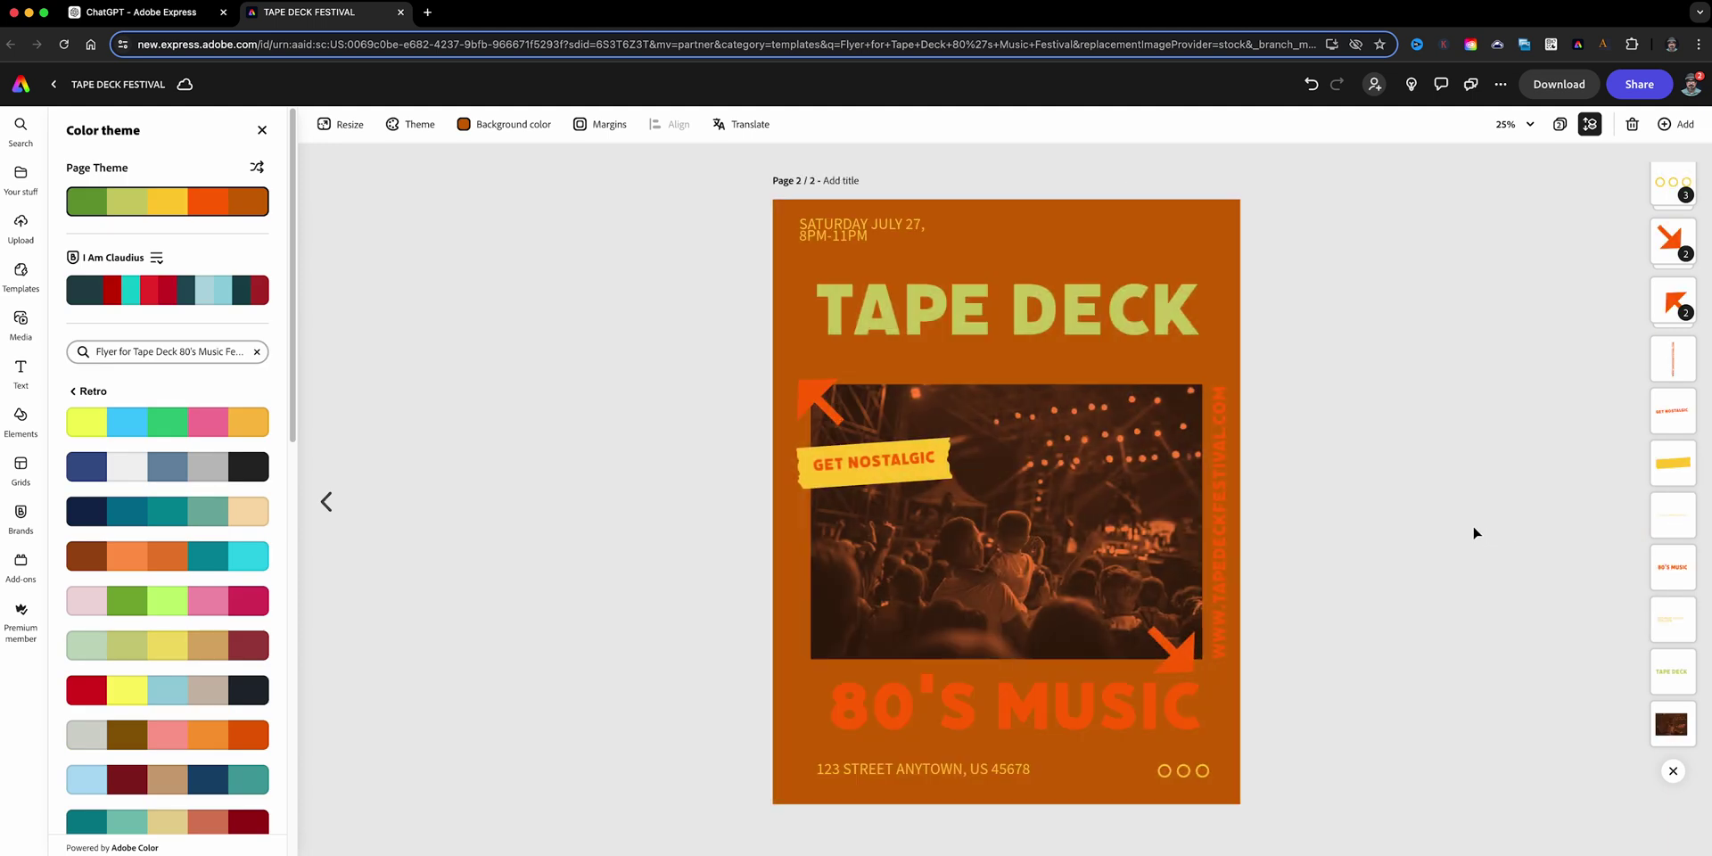